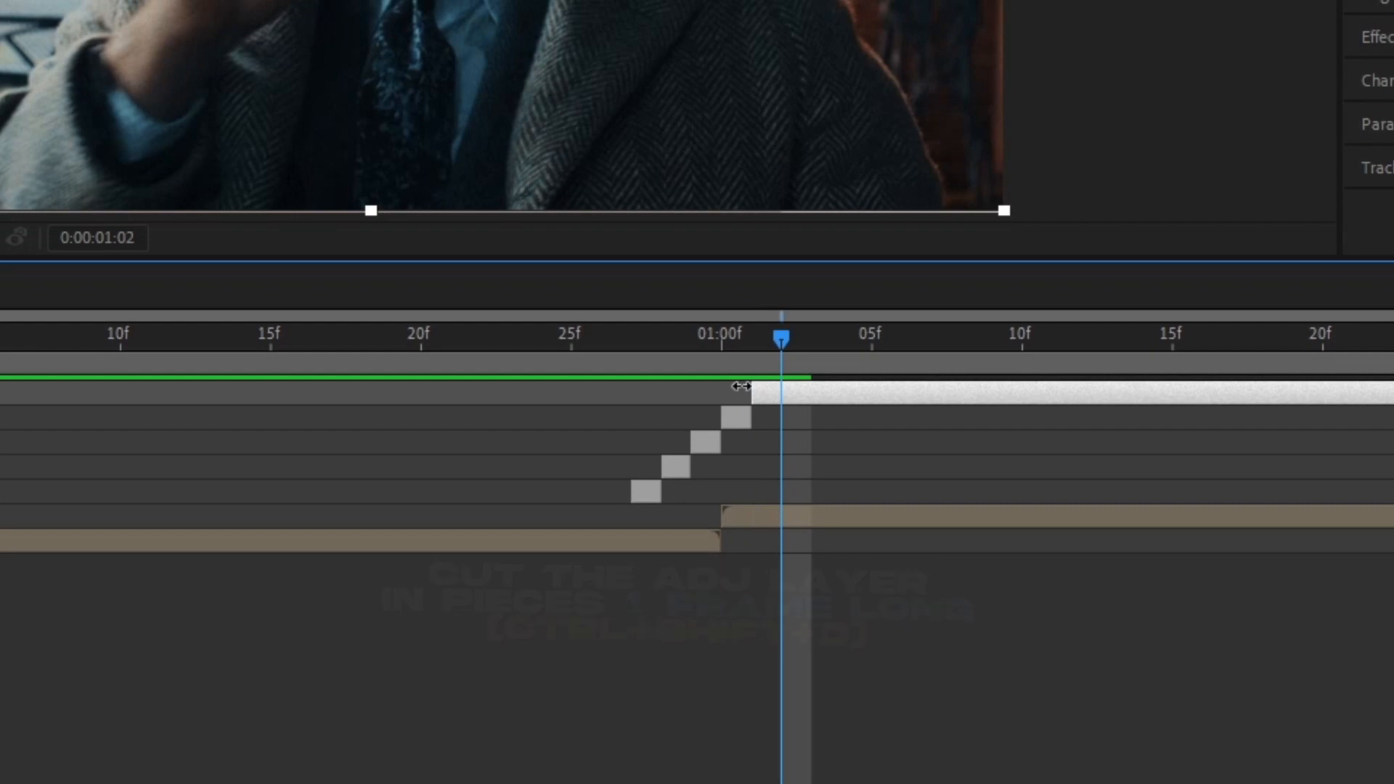
- Trim the topmost adjustment layer to end on the frame at 0:00:01:02 and preview the staggered one-frame pieces
key(alt+bracketright)
drag(778, 313, 421, 336)
key(space)
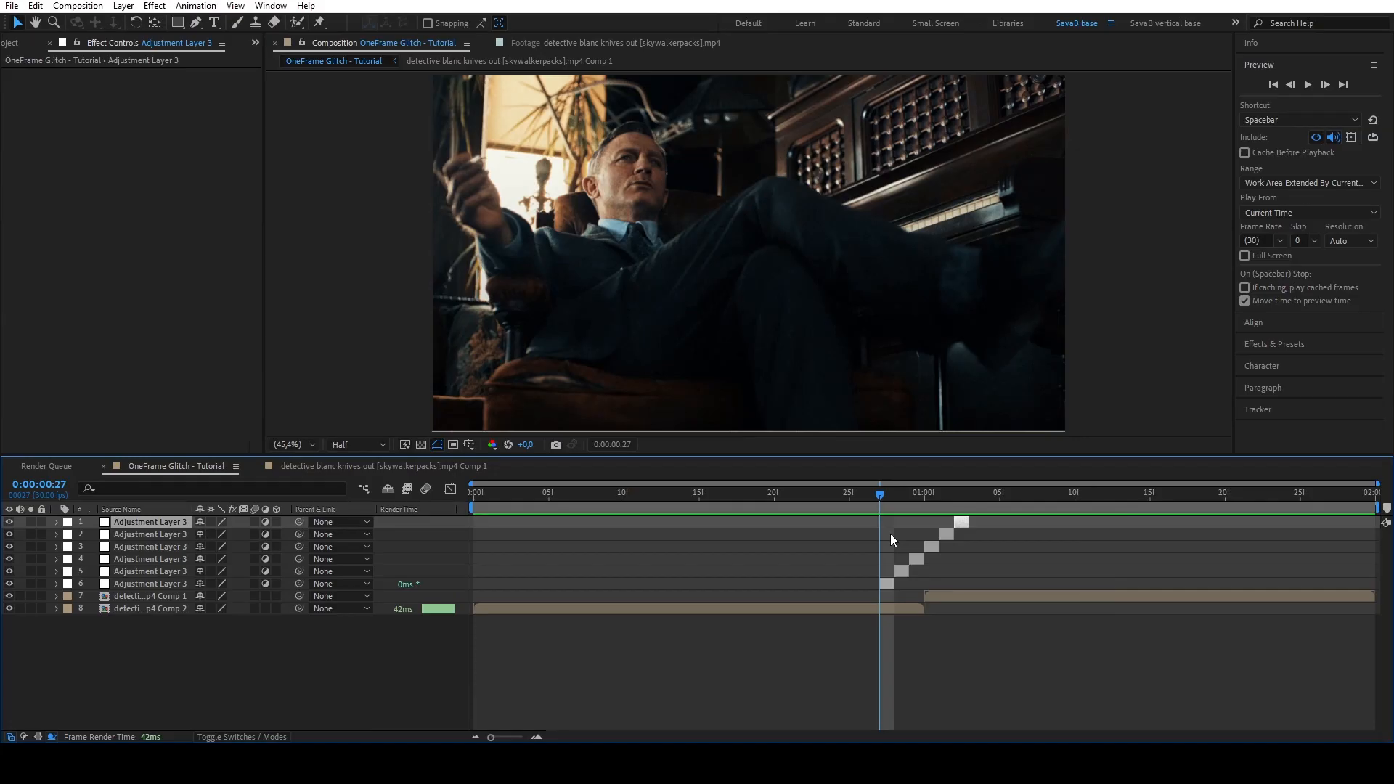
- Apply BCC Damaged TV to the first one-frame adjustment layer, at 0:00:00:27, and set its Seed to 91
click(1307, 346)
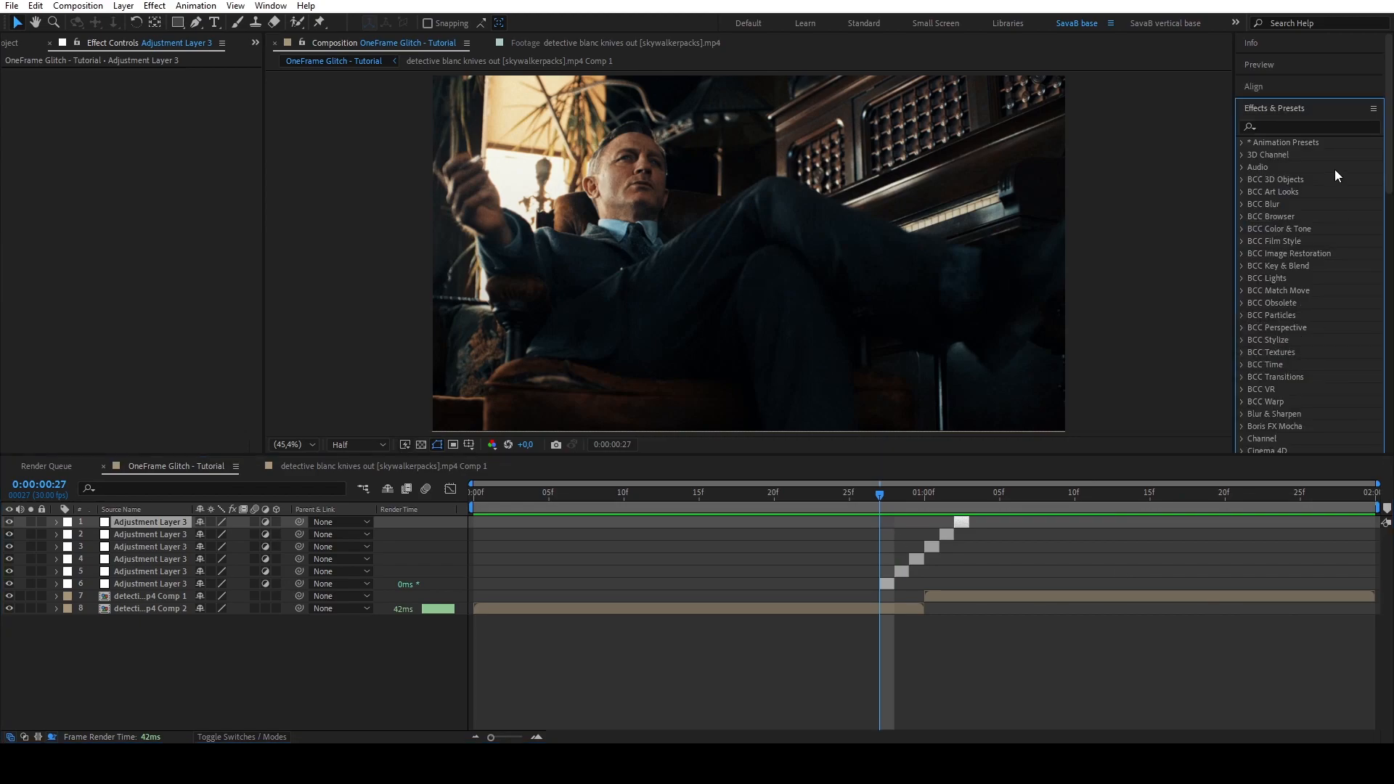
text(damage)
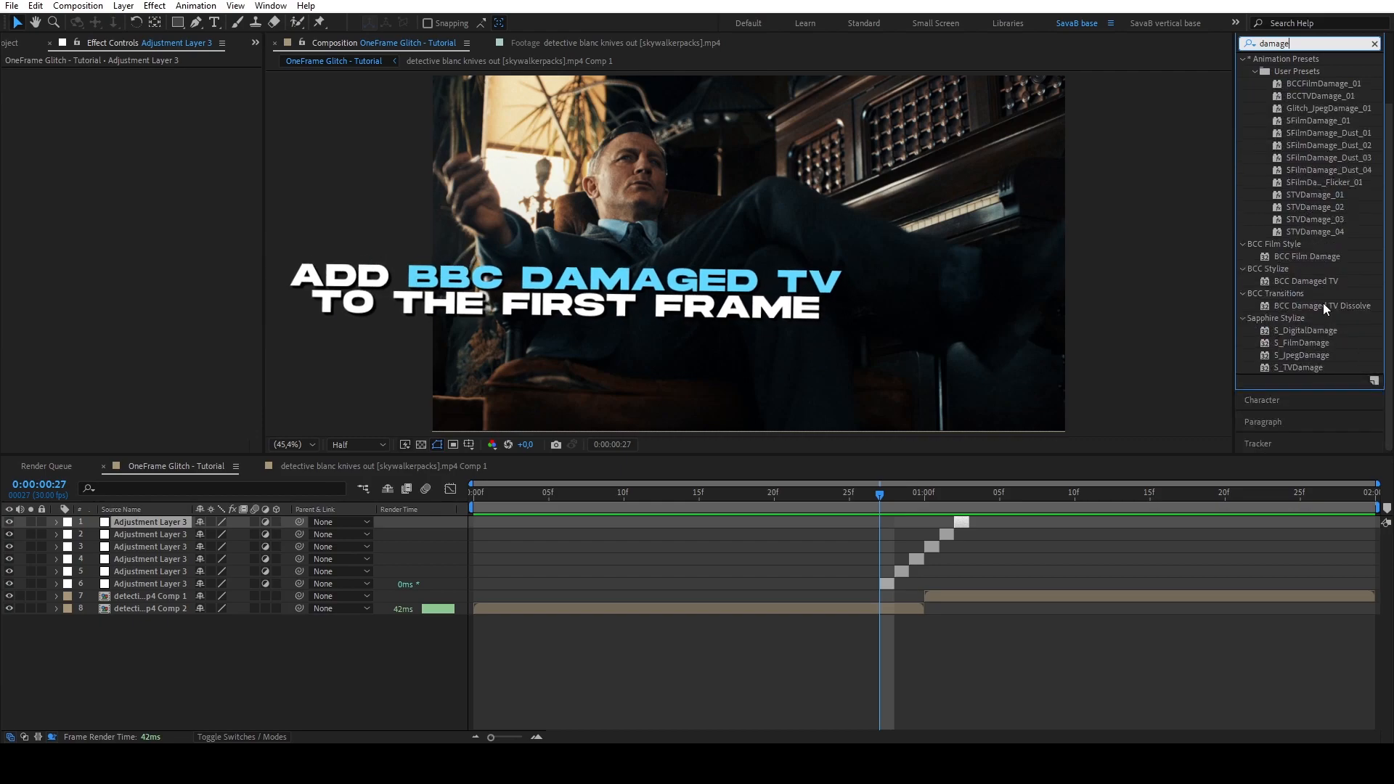
drag(1313, 281, 887, 585)
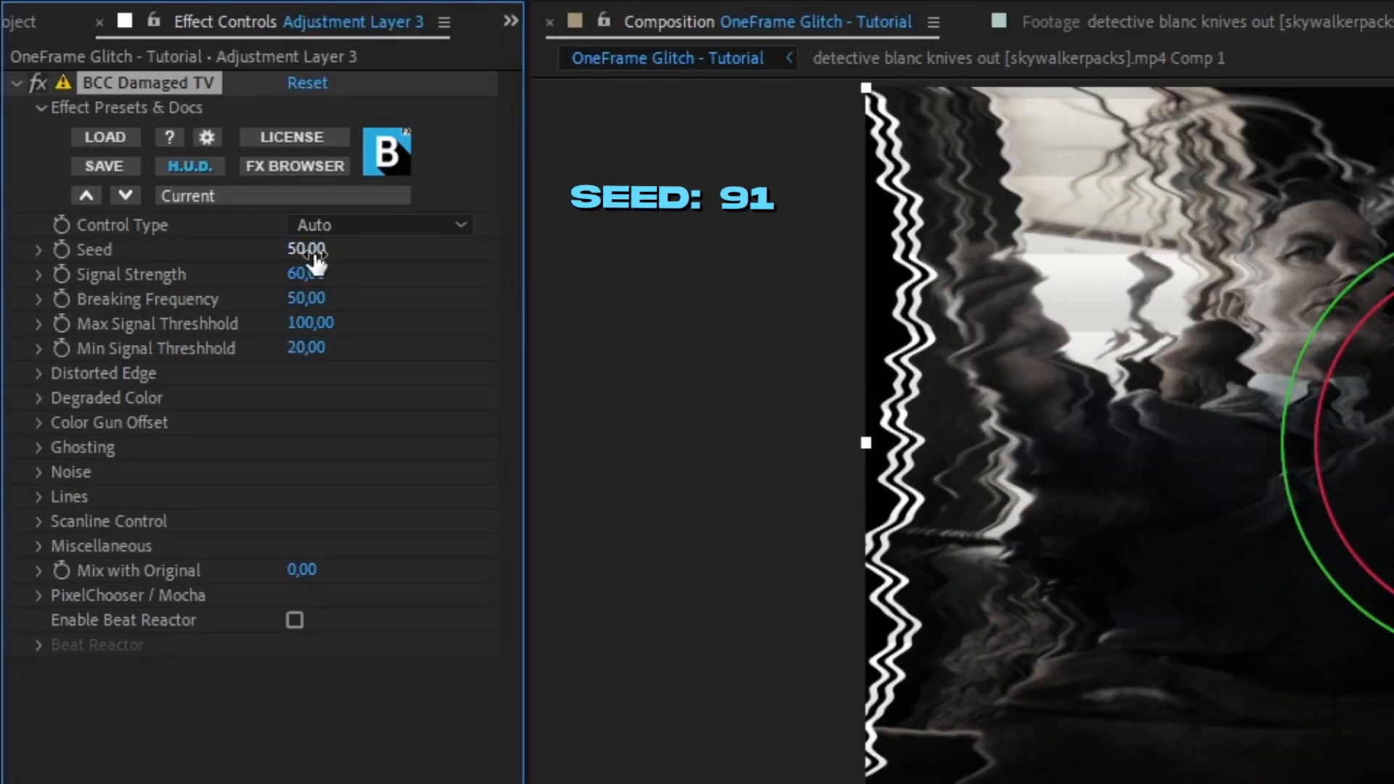
drag(313, 256, 390, 271)
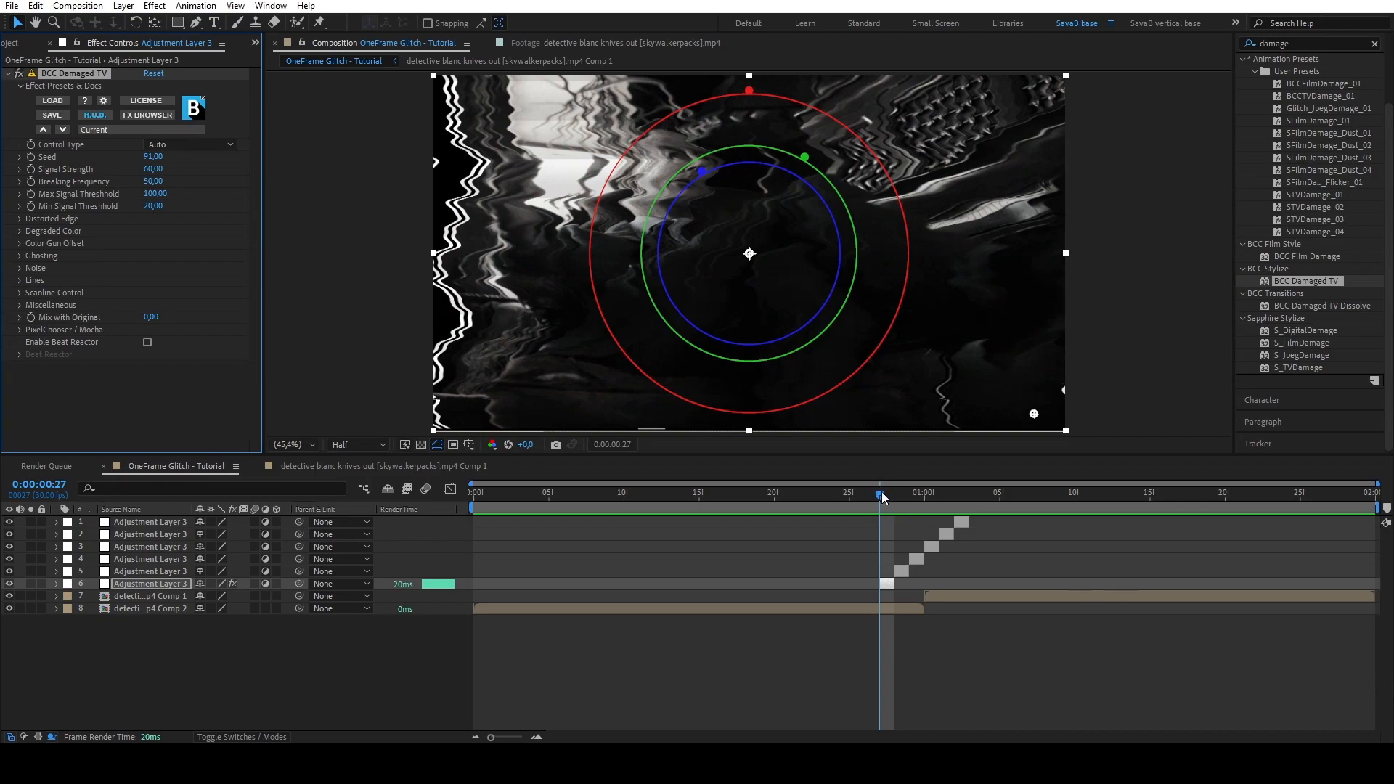
- Add the Find Edges and Stylize Mosaic effects to the second one-frame adjustment layer, at 0:00:00:28
drag(881, 491, 897, 495)
click(900, 572)
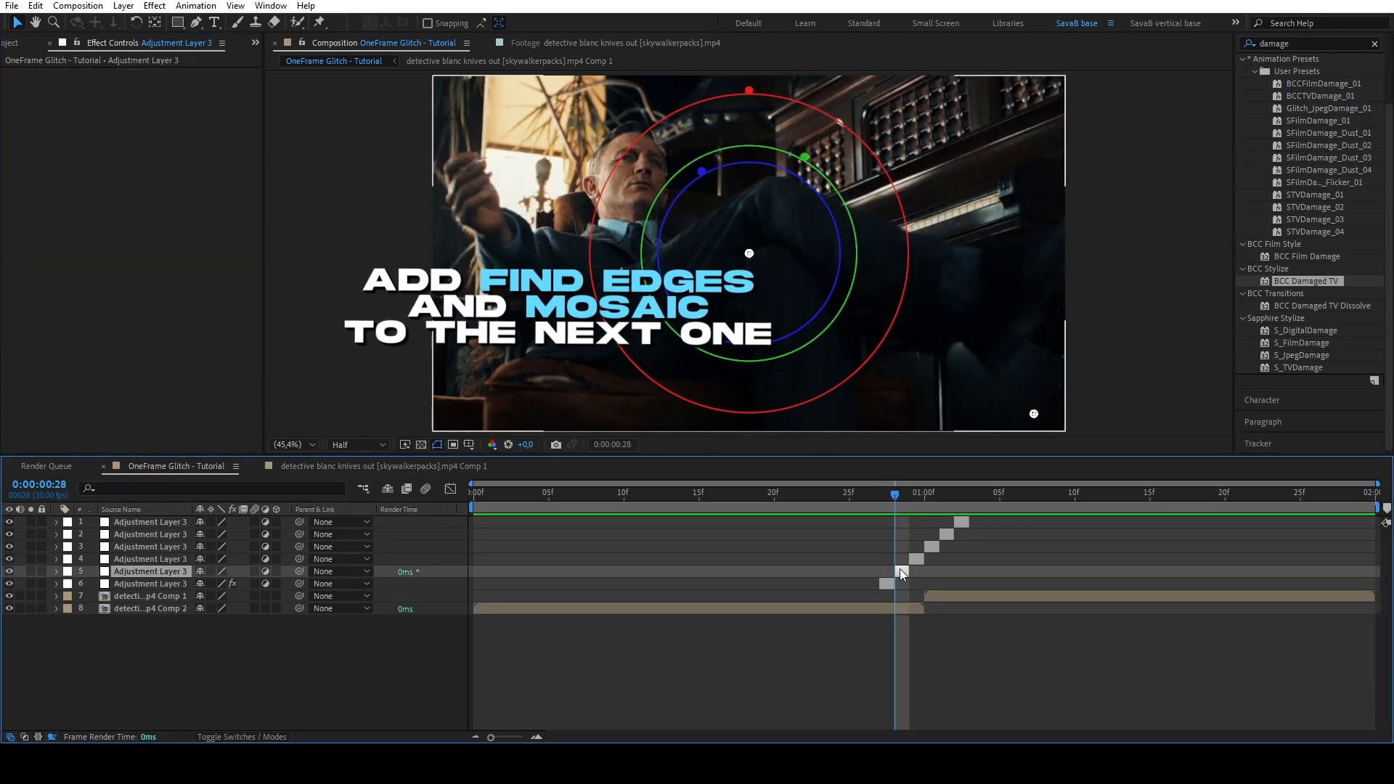
click(1312, 45)
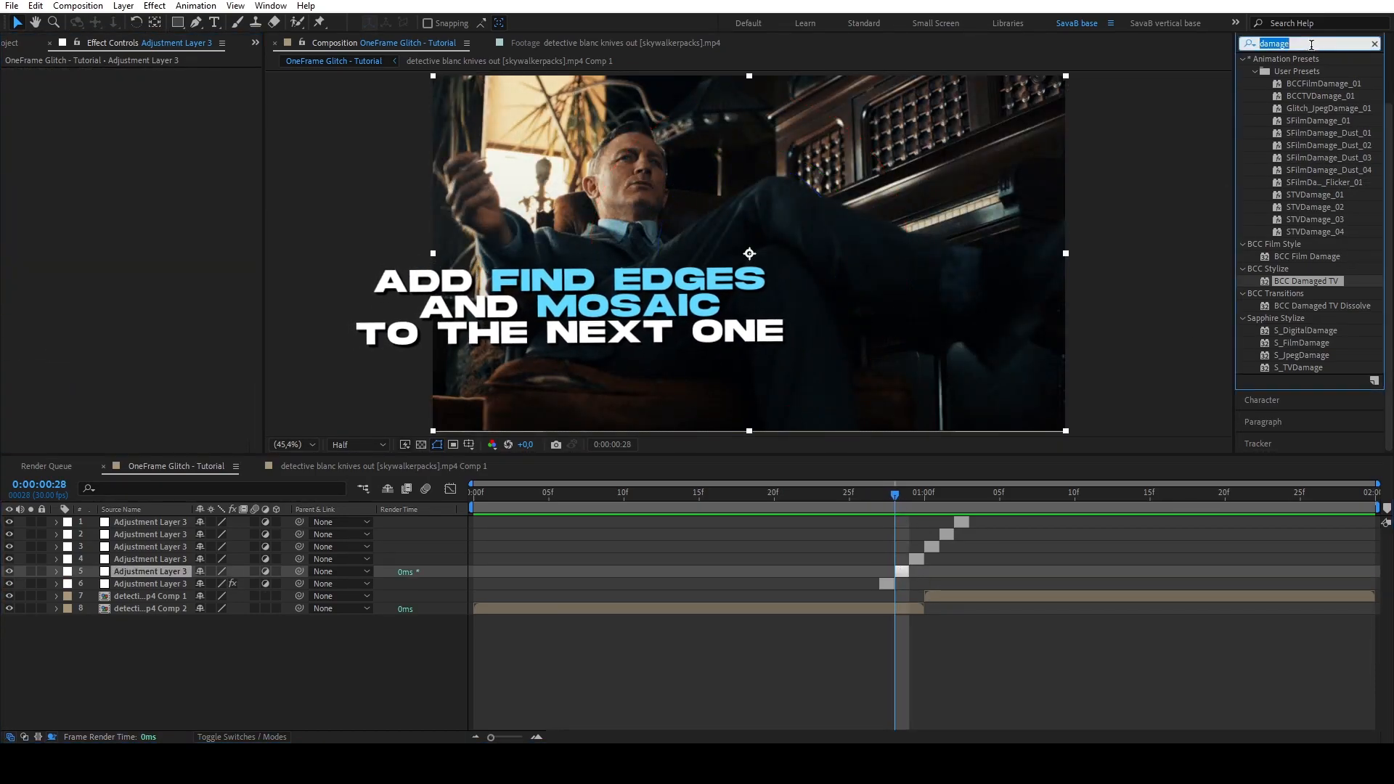
text(find e)
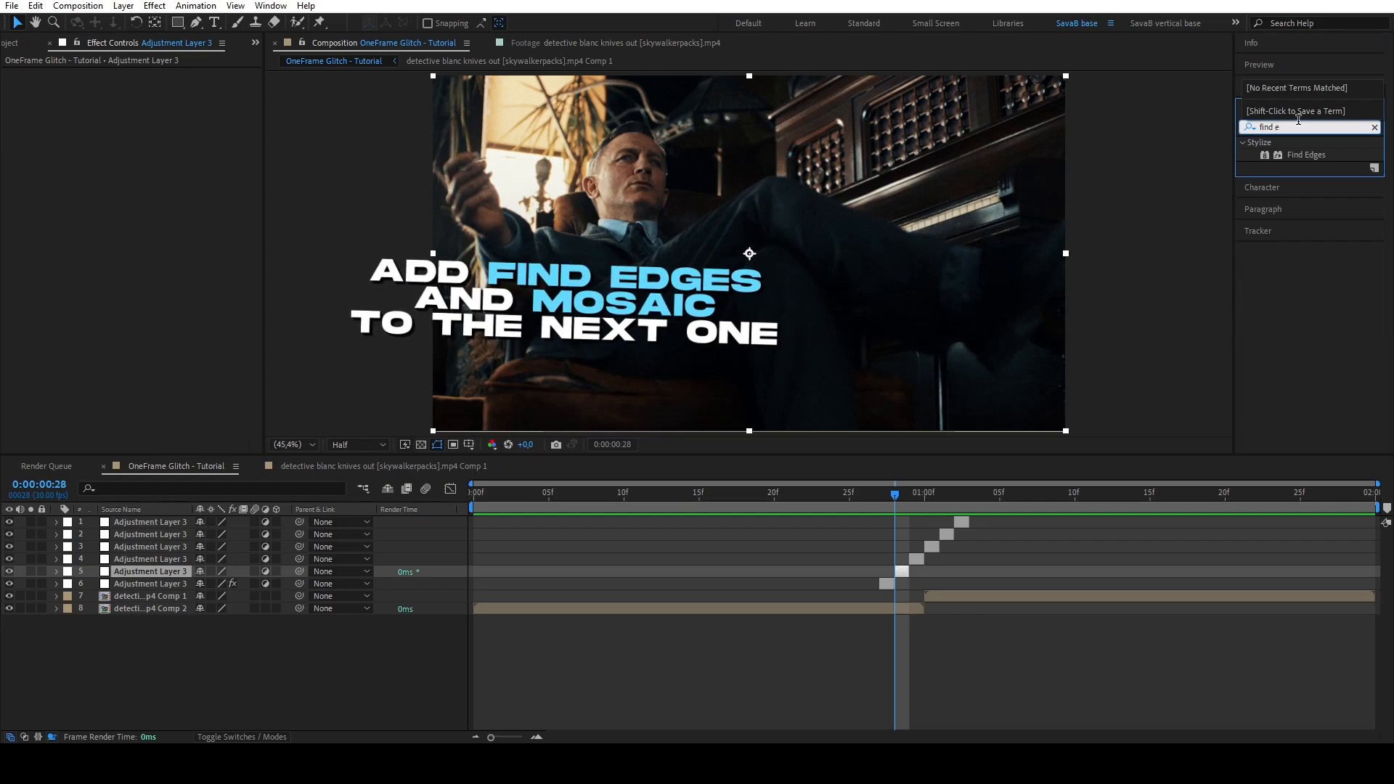
double_click(1304, 156)
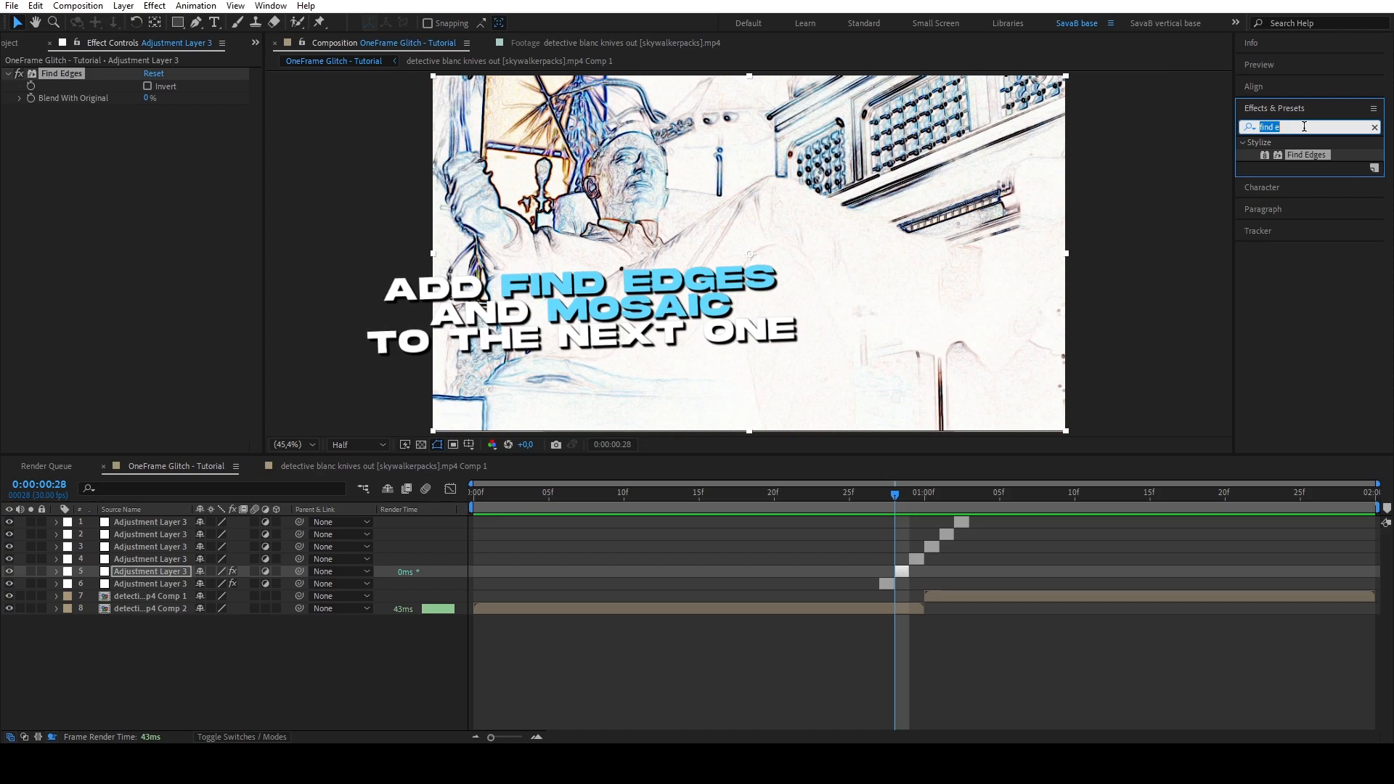
text(mosaic)
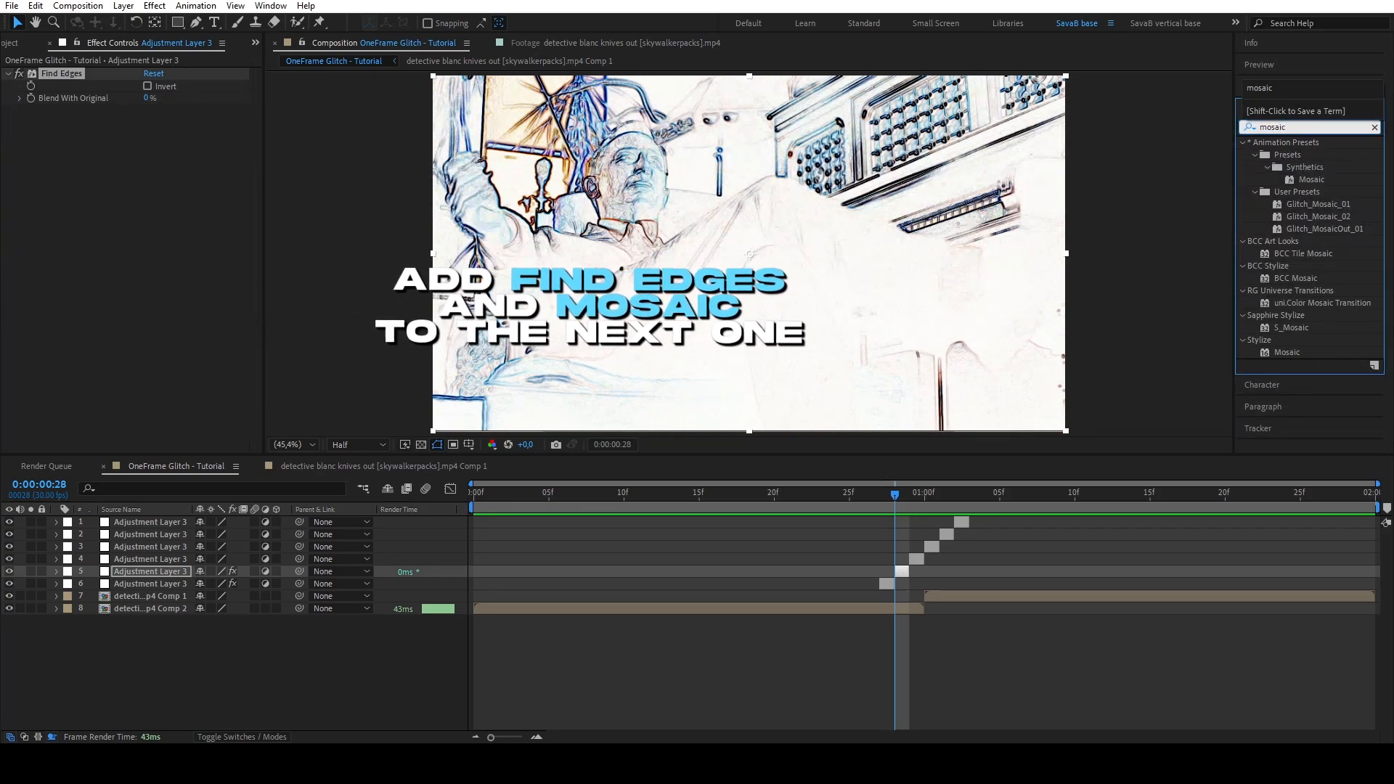
double_click(1287, 349)
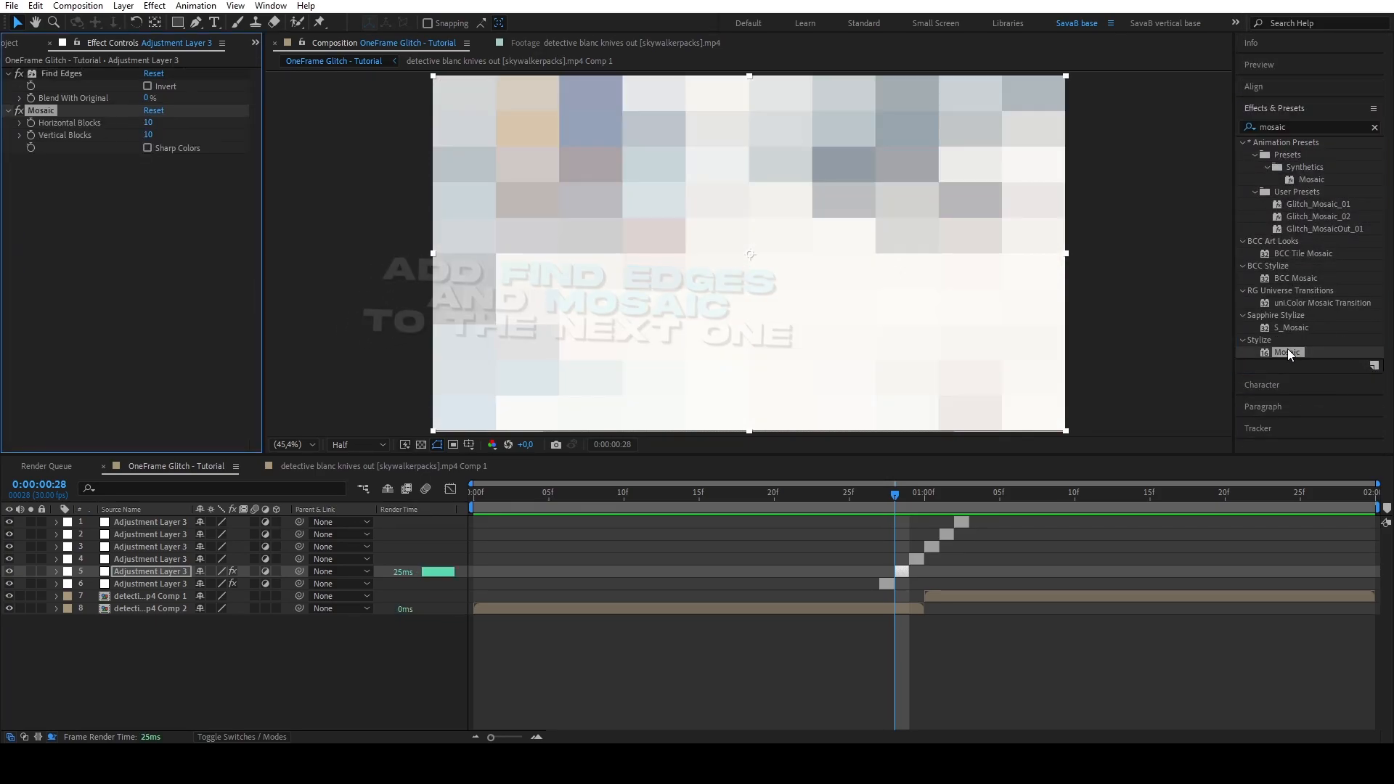
- Set the Mosaic effect's Horizontal Blocks to 54 and Vertical Blocks to 15
click(297, 180)
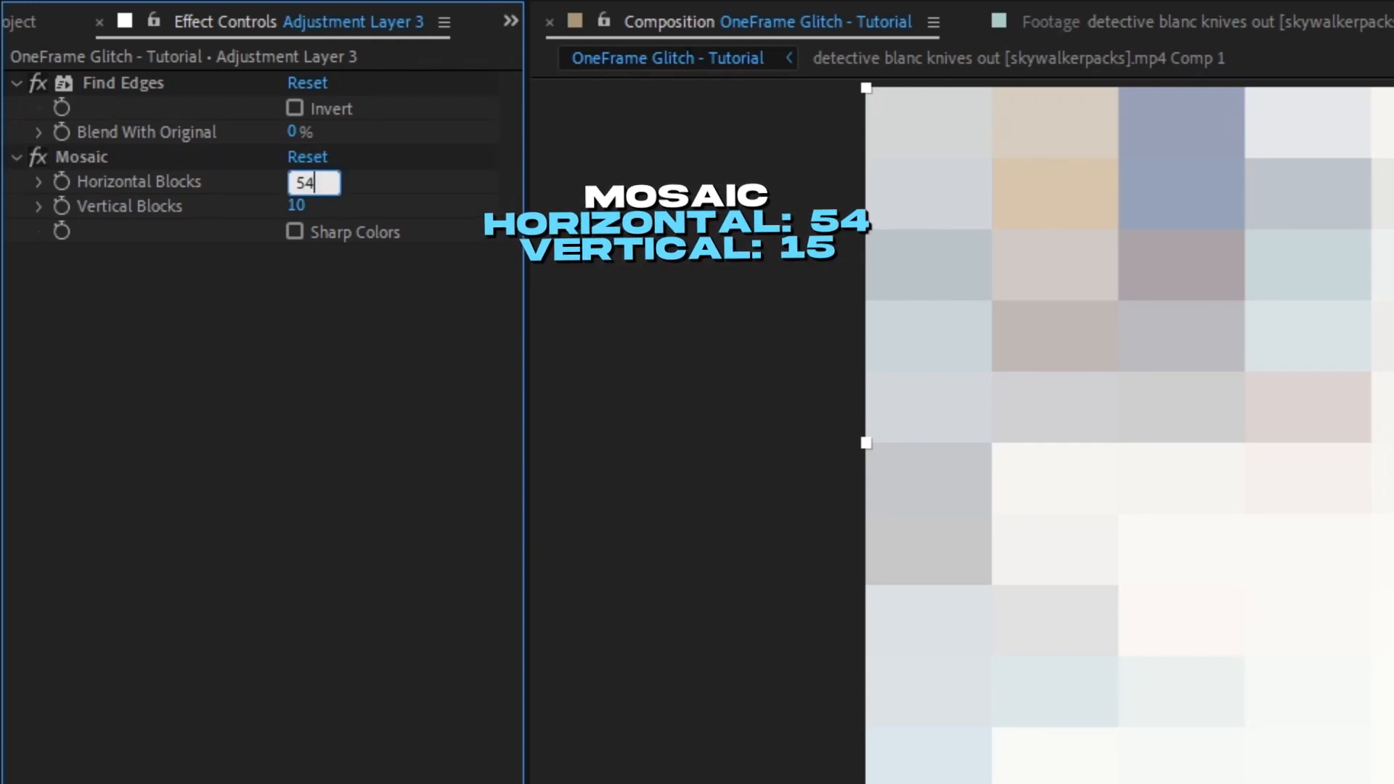
key(Tab)
text(15)
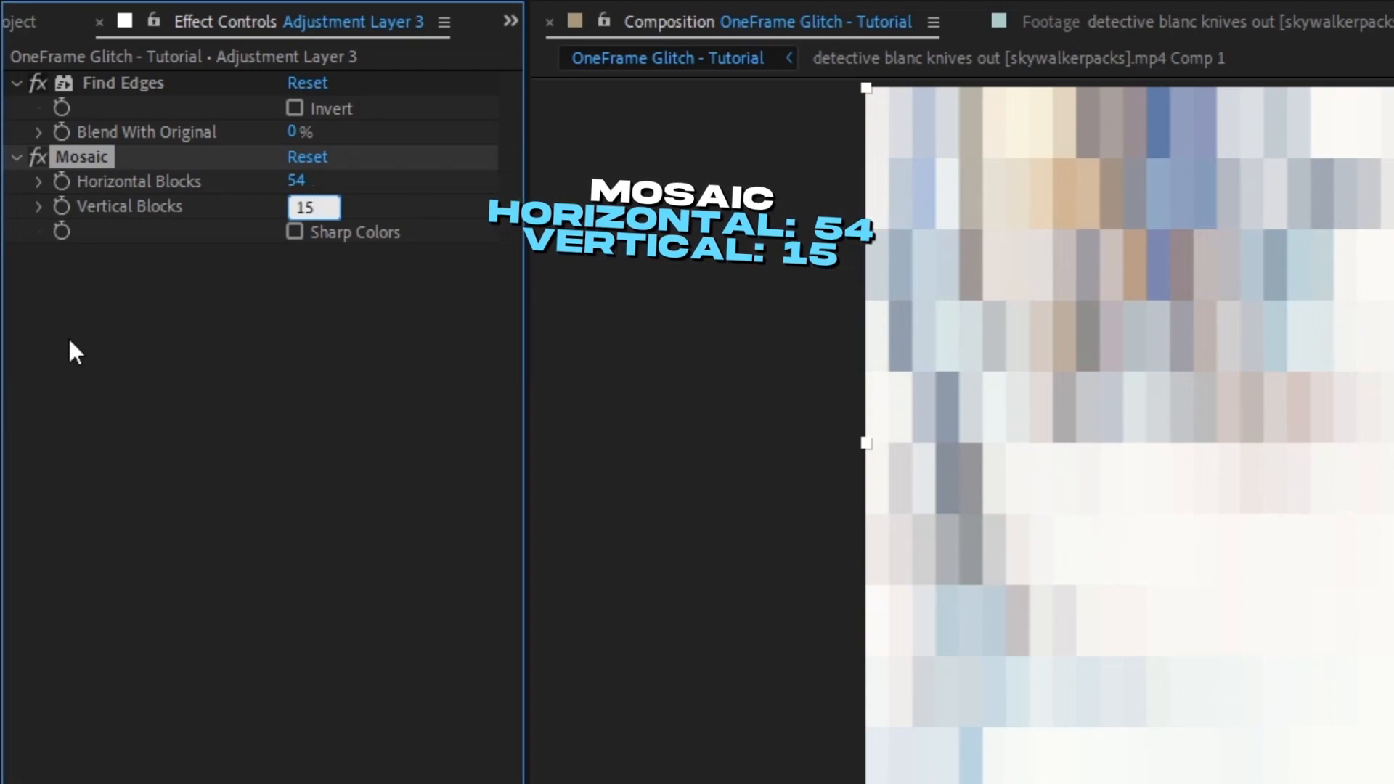
click(216, 448)
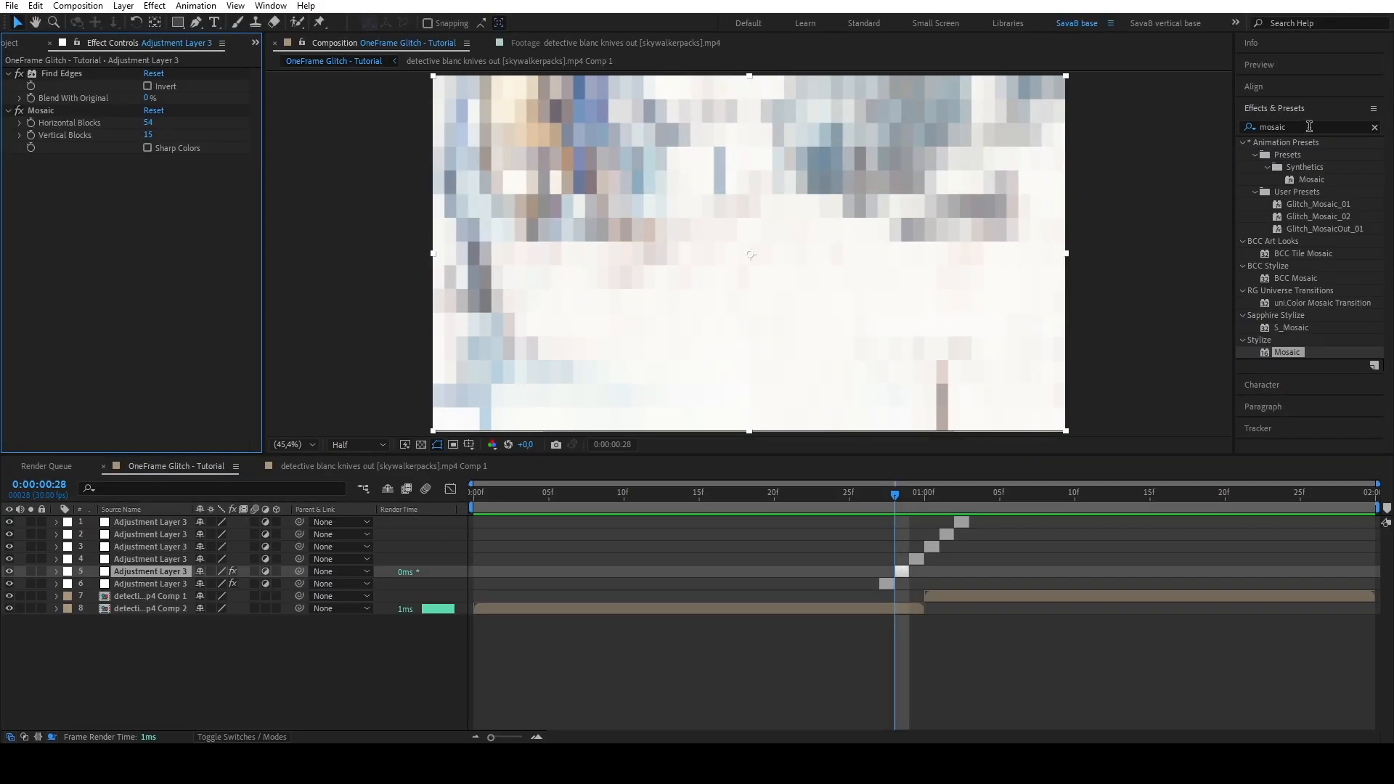
- Add Curves to the second adjustment piece and bend its RGB curve into a steep wave with alternating peaks and dips
text(curves)
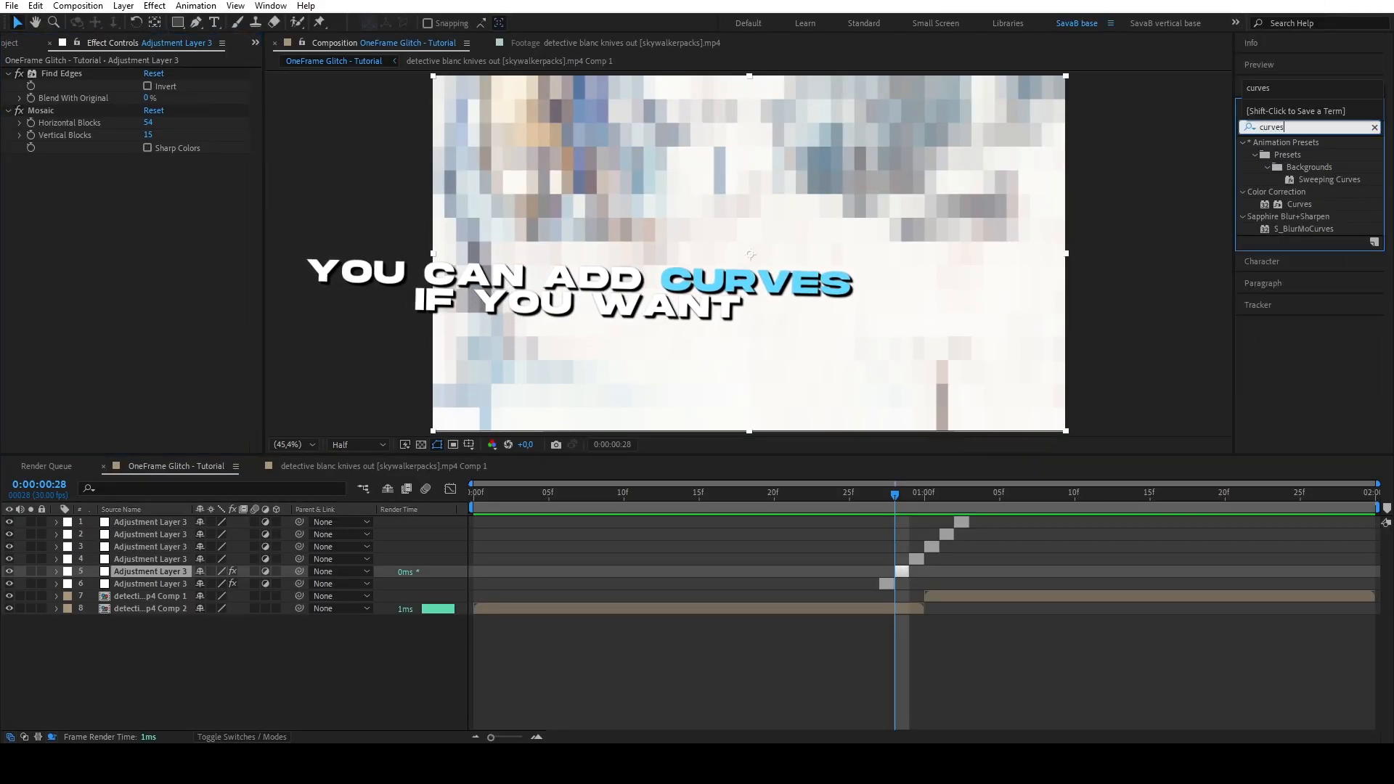
double_click(1305, 207)
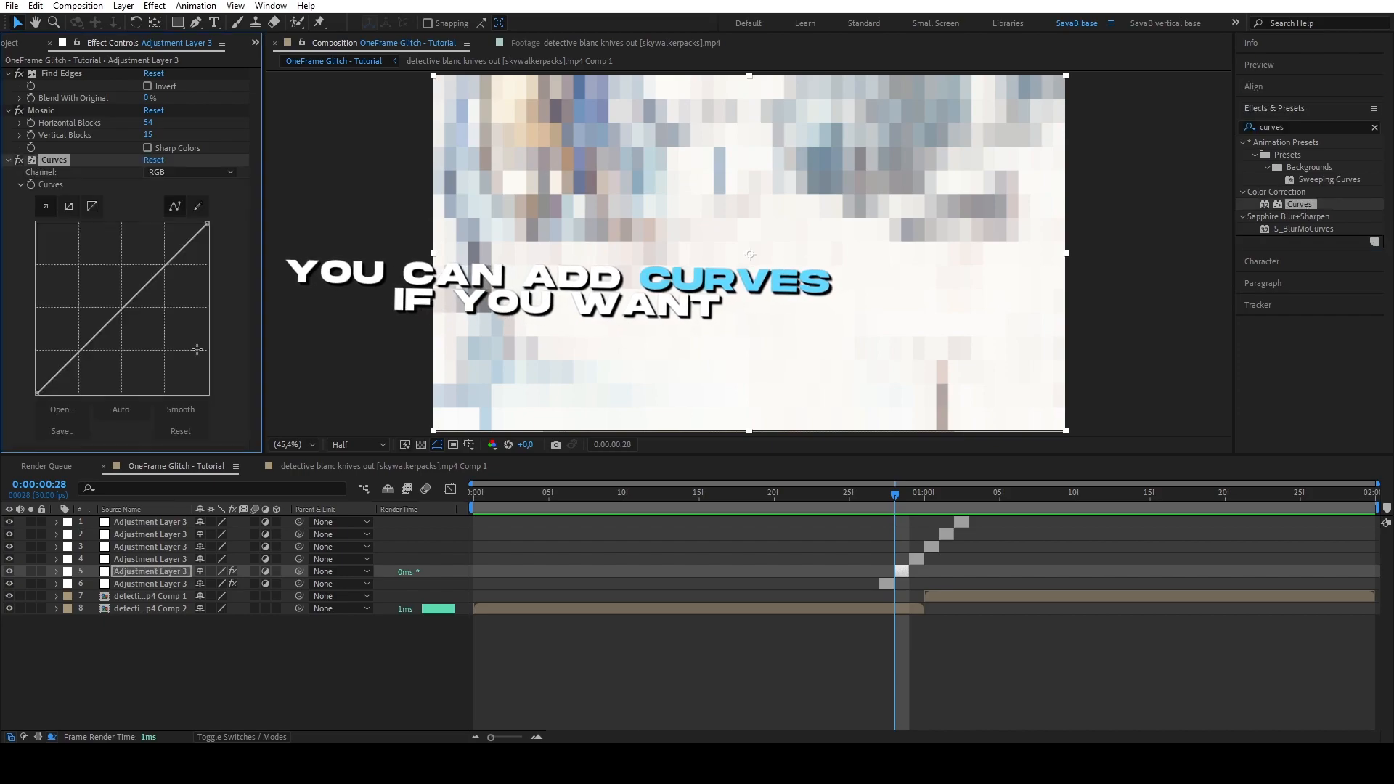
drag(151, 280, 143, 256)
drag(92, 330, 105, 337)
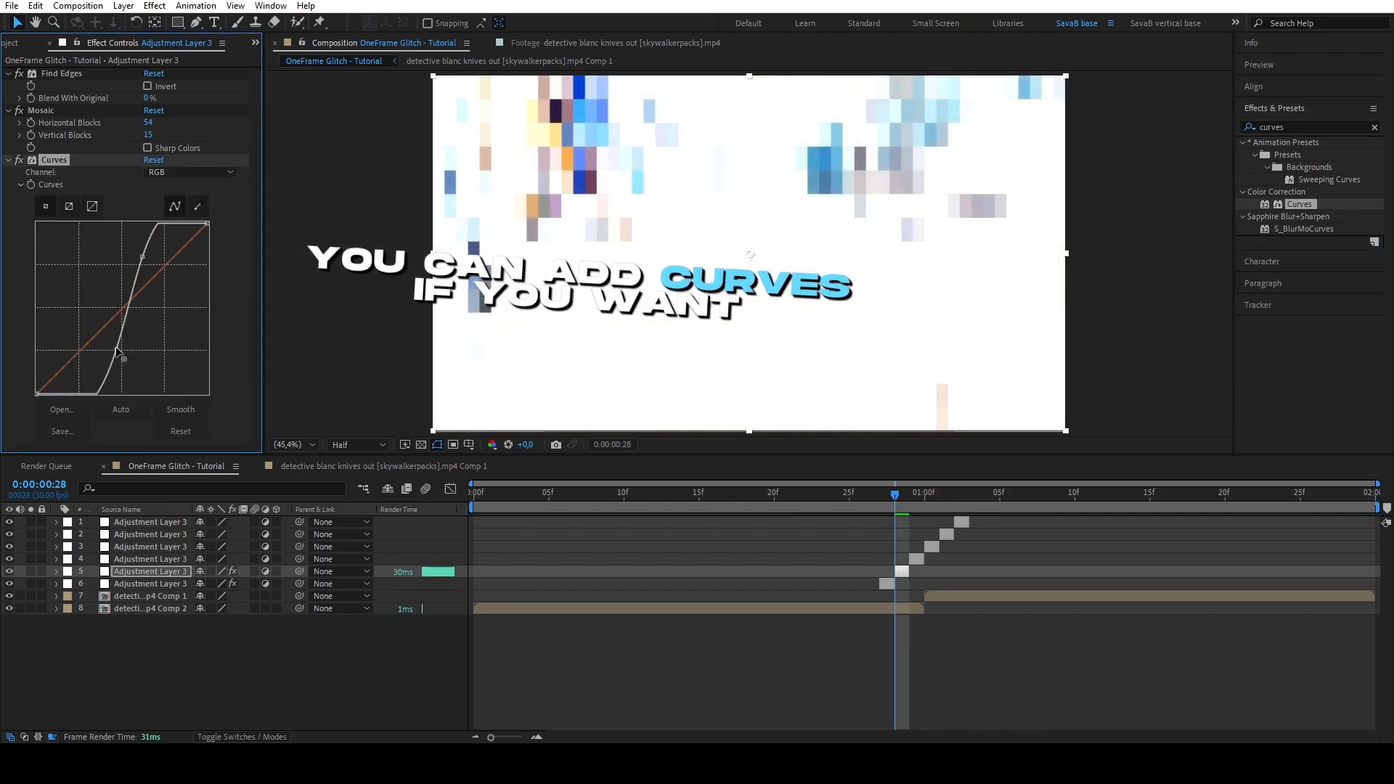
drag(159, 239, 130, 240)
click(110, 358)
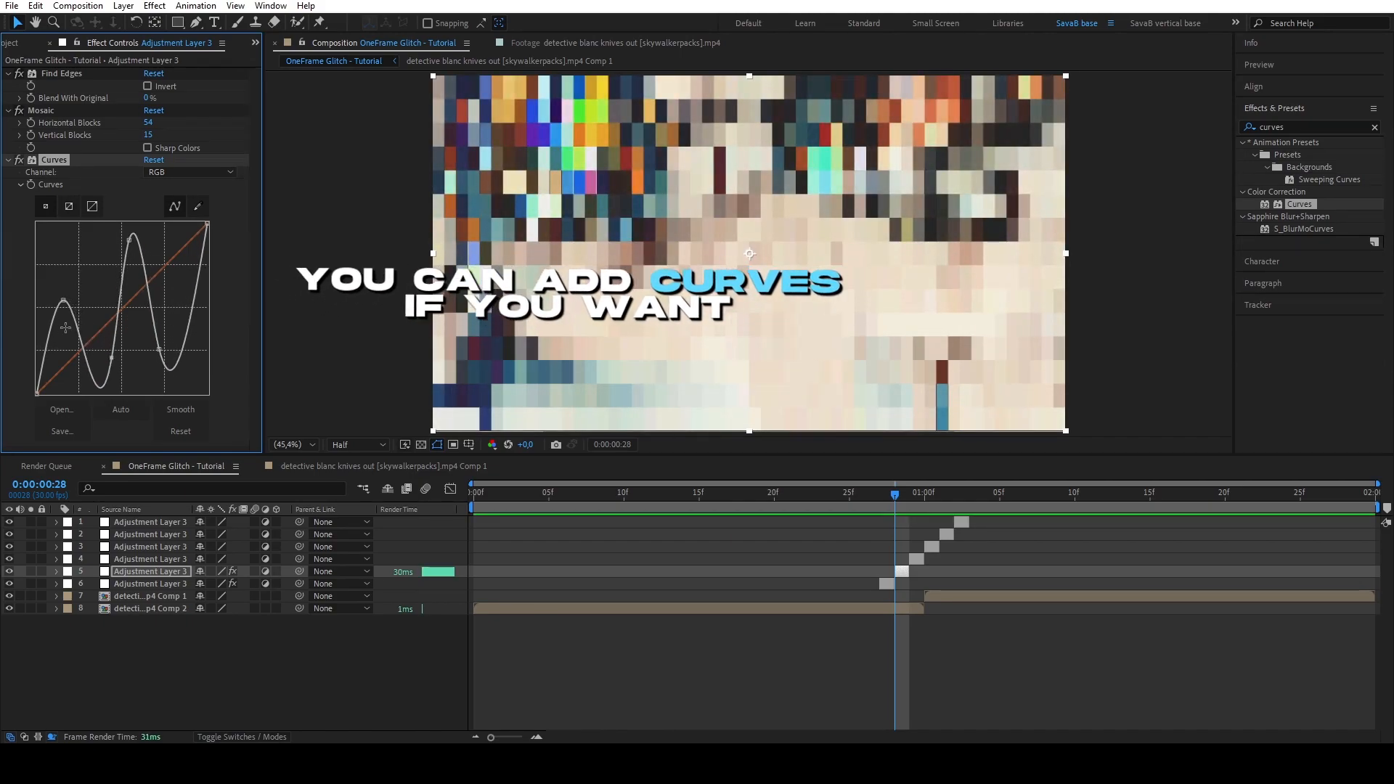
click(186, 354)
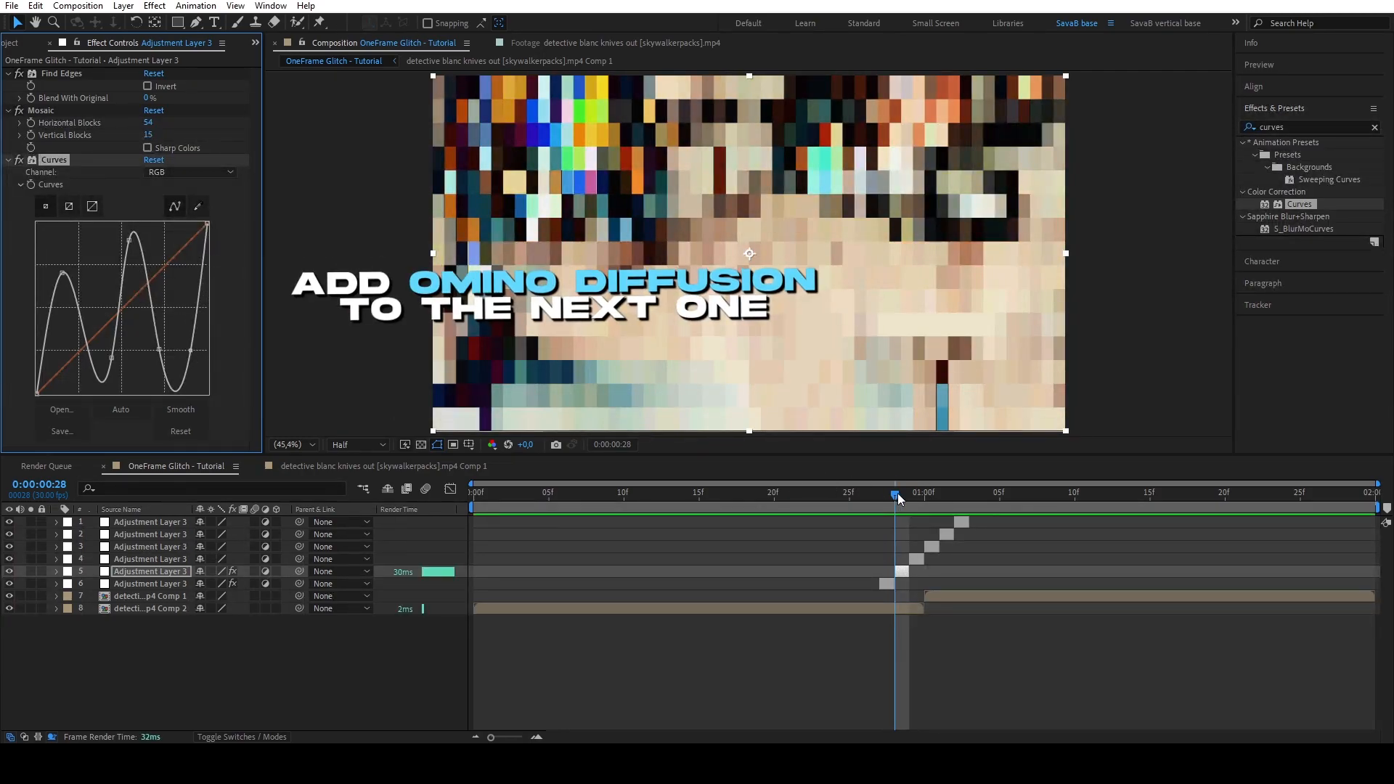
- Apply omino diffusion to the third one-frame adjustment layer, at 0:00:00:29
drag(896, 494, 909, 495)
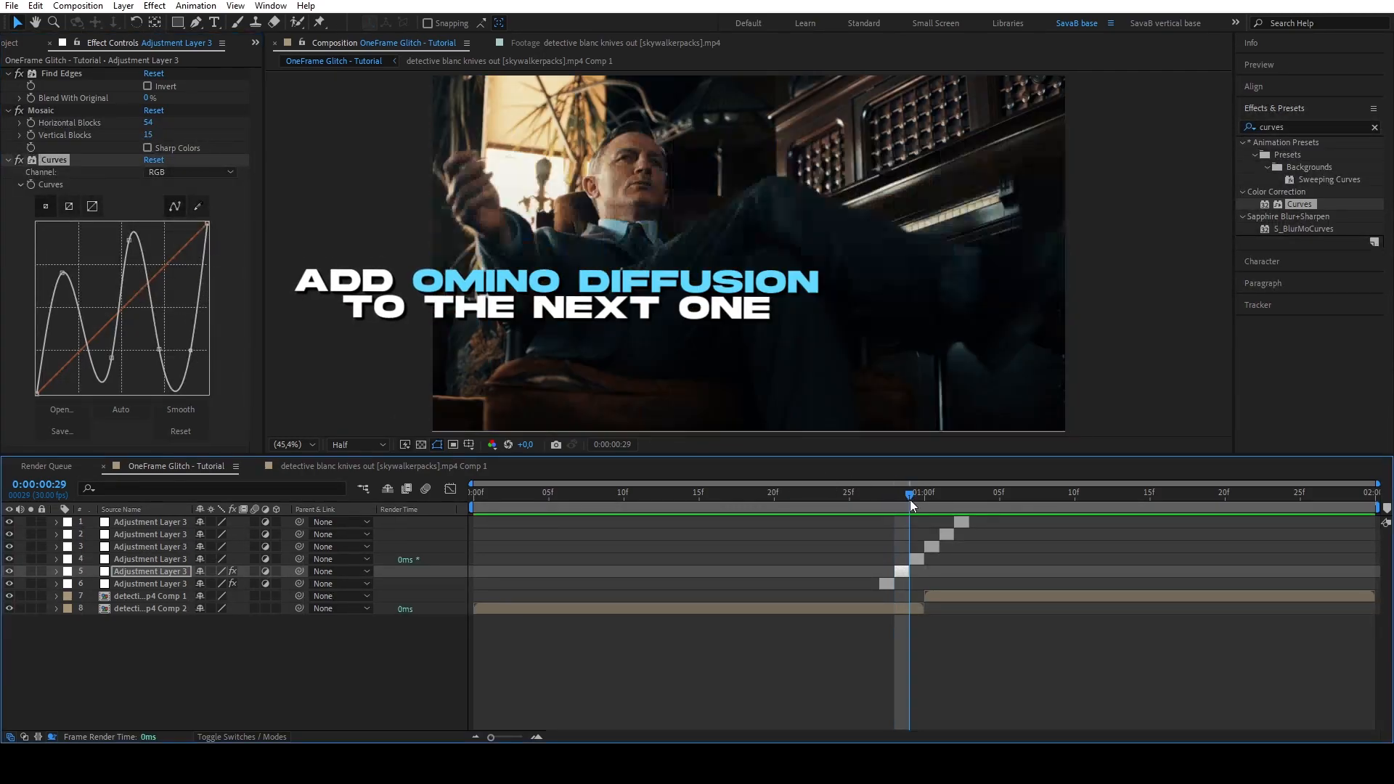
click(1304, 129)
text(omino)
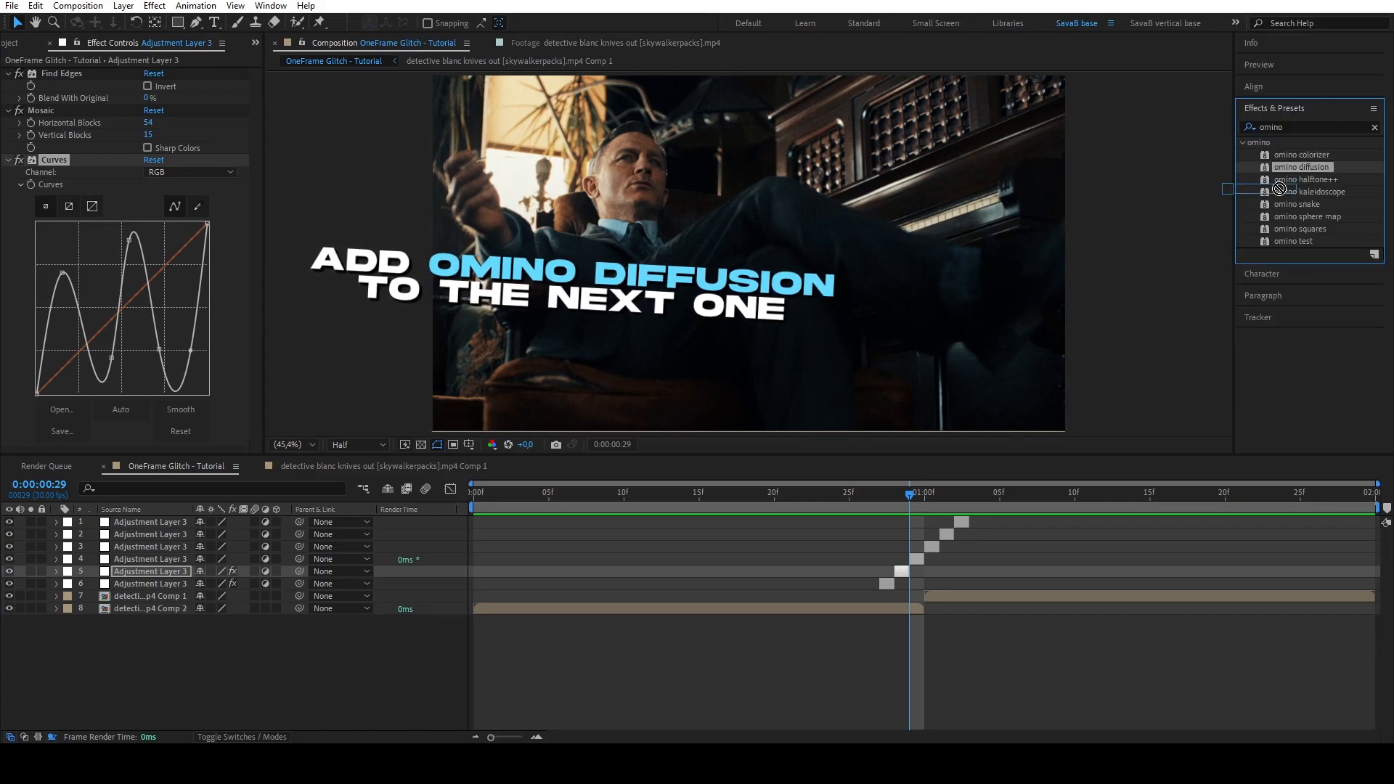
drag(1280, 189, 922, 559)
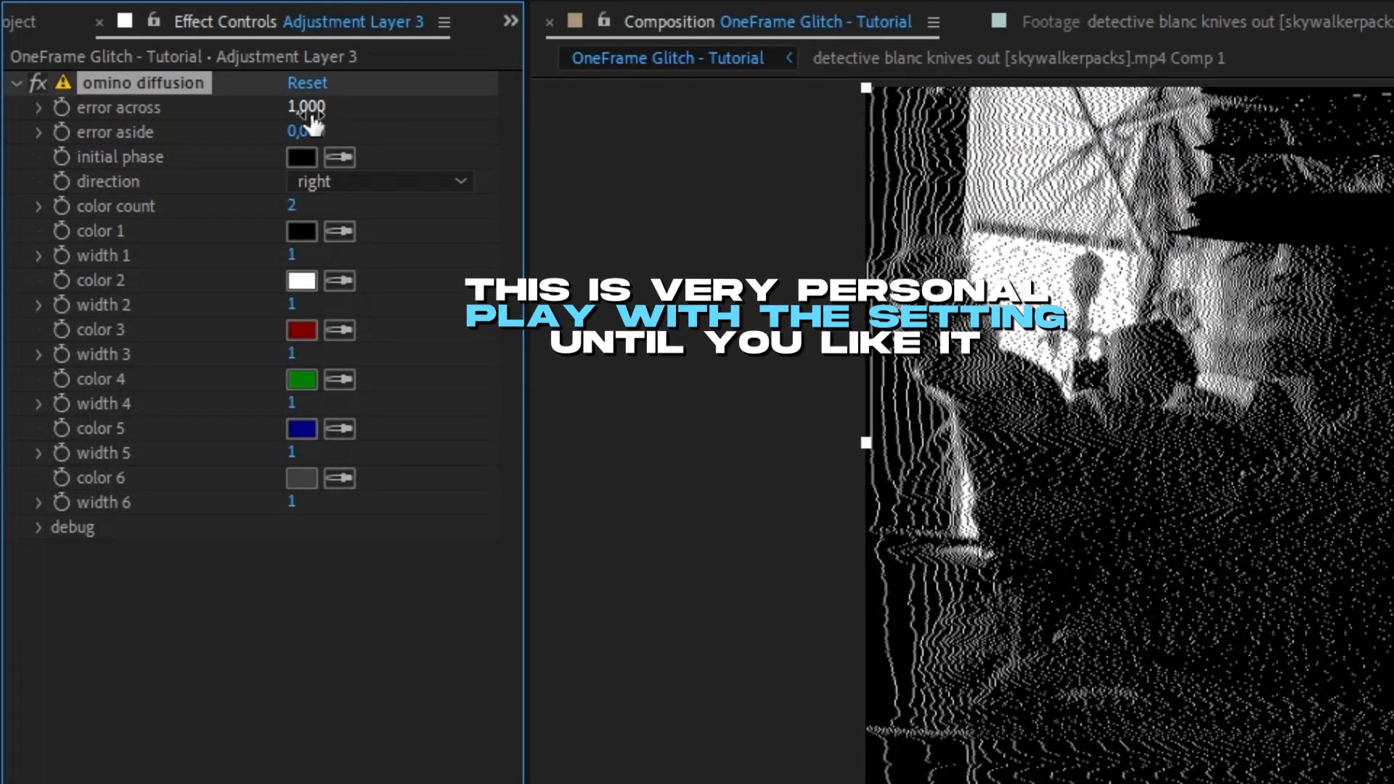
- Set omino diffusion's error across to 0,893, error aside to 0,041, width 1 to 4 and width 2 to 3
drag(312, 114, 162, 127)
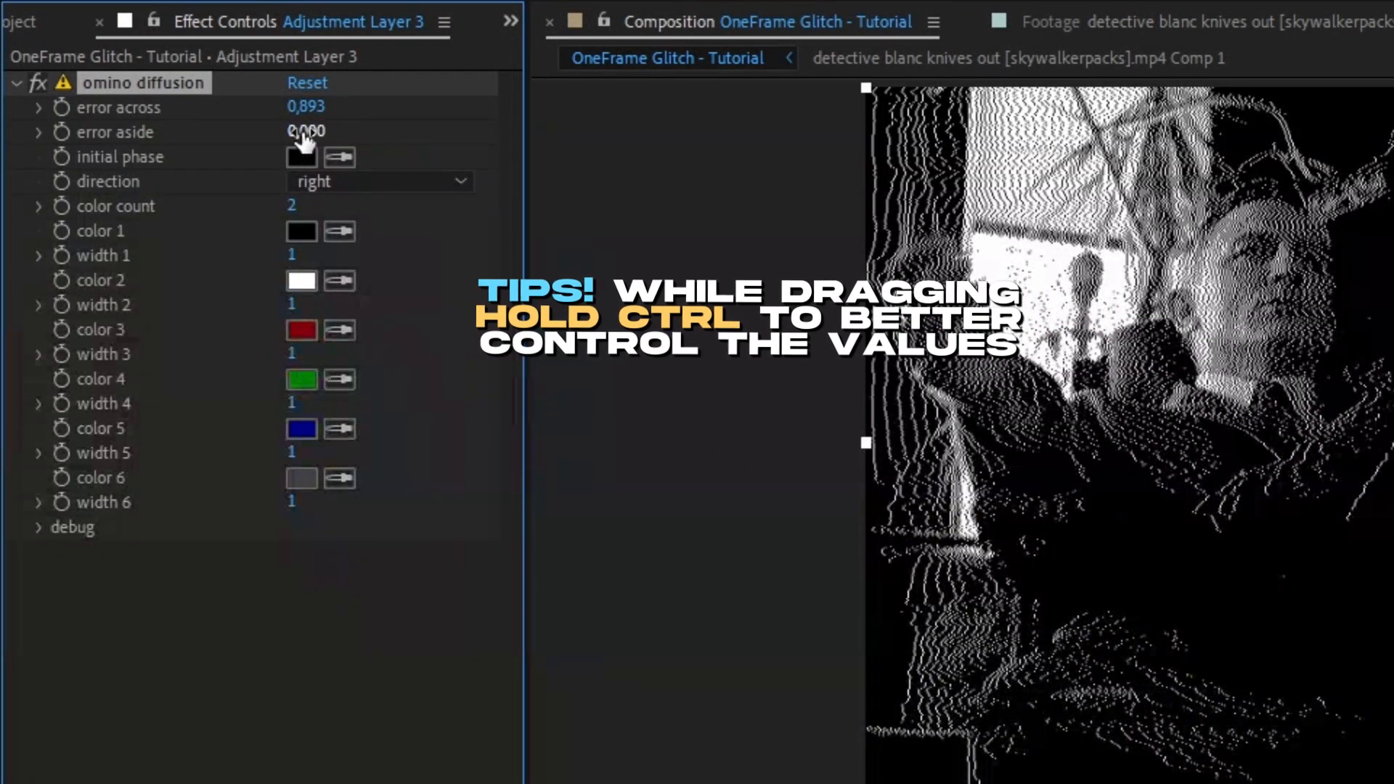
drag(302, 132, 381, 156)
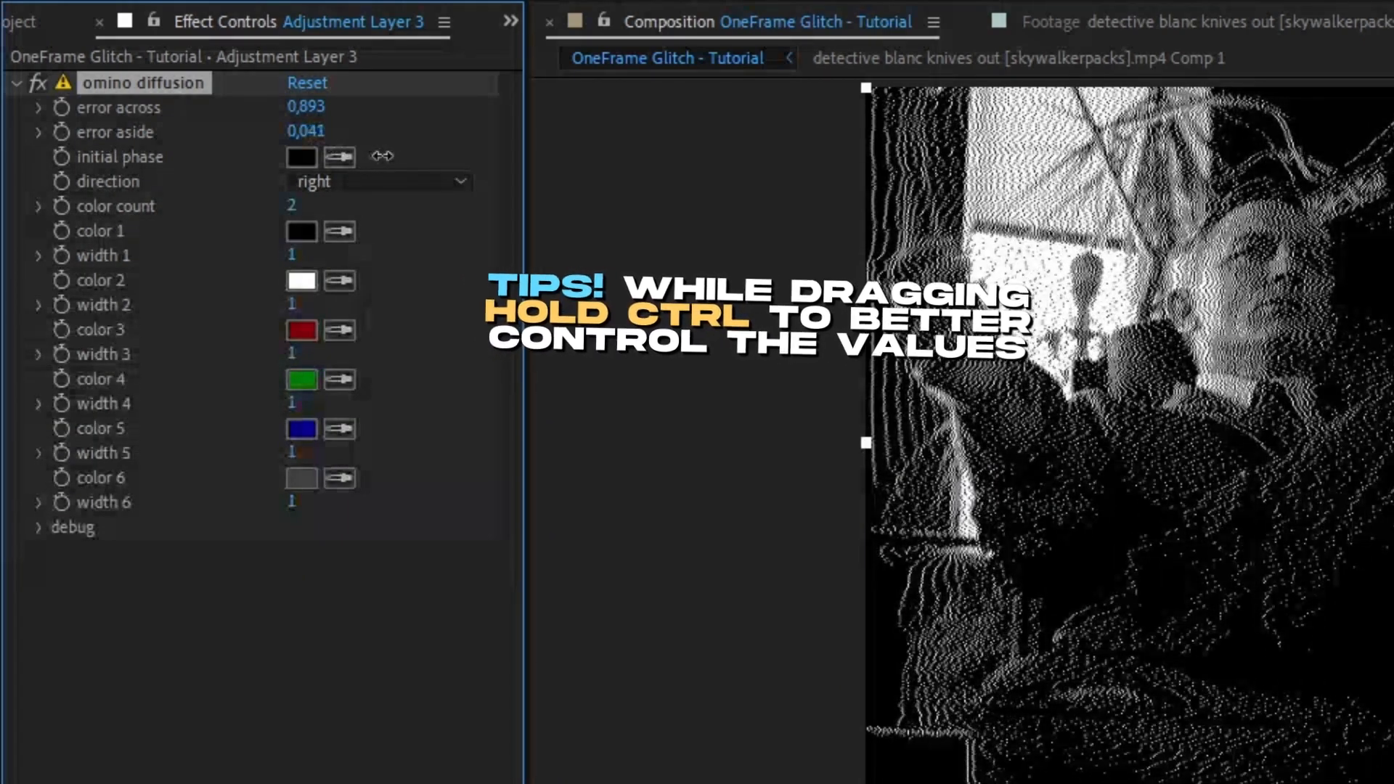
drag(293, 262, 297, 263)
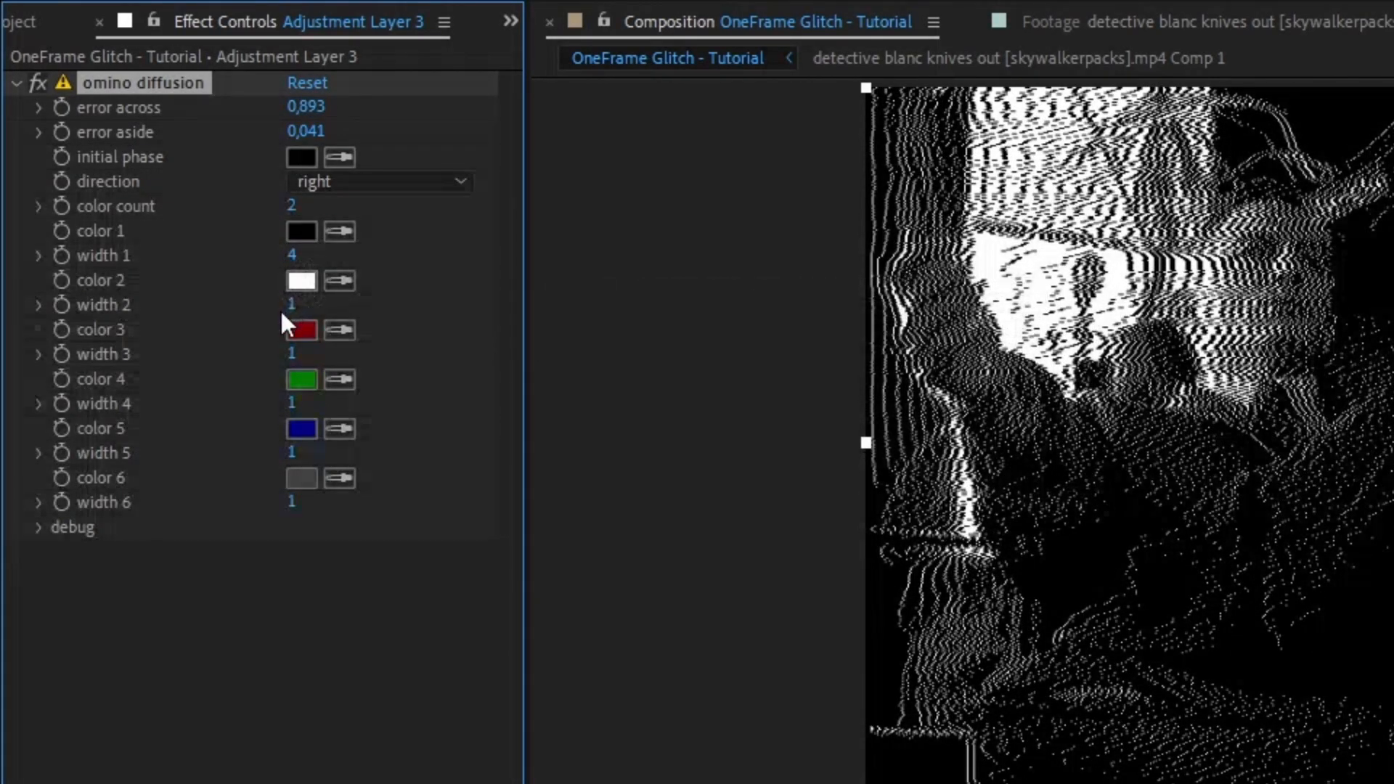
drag(294, 309, 315, 303)
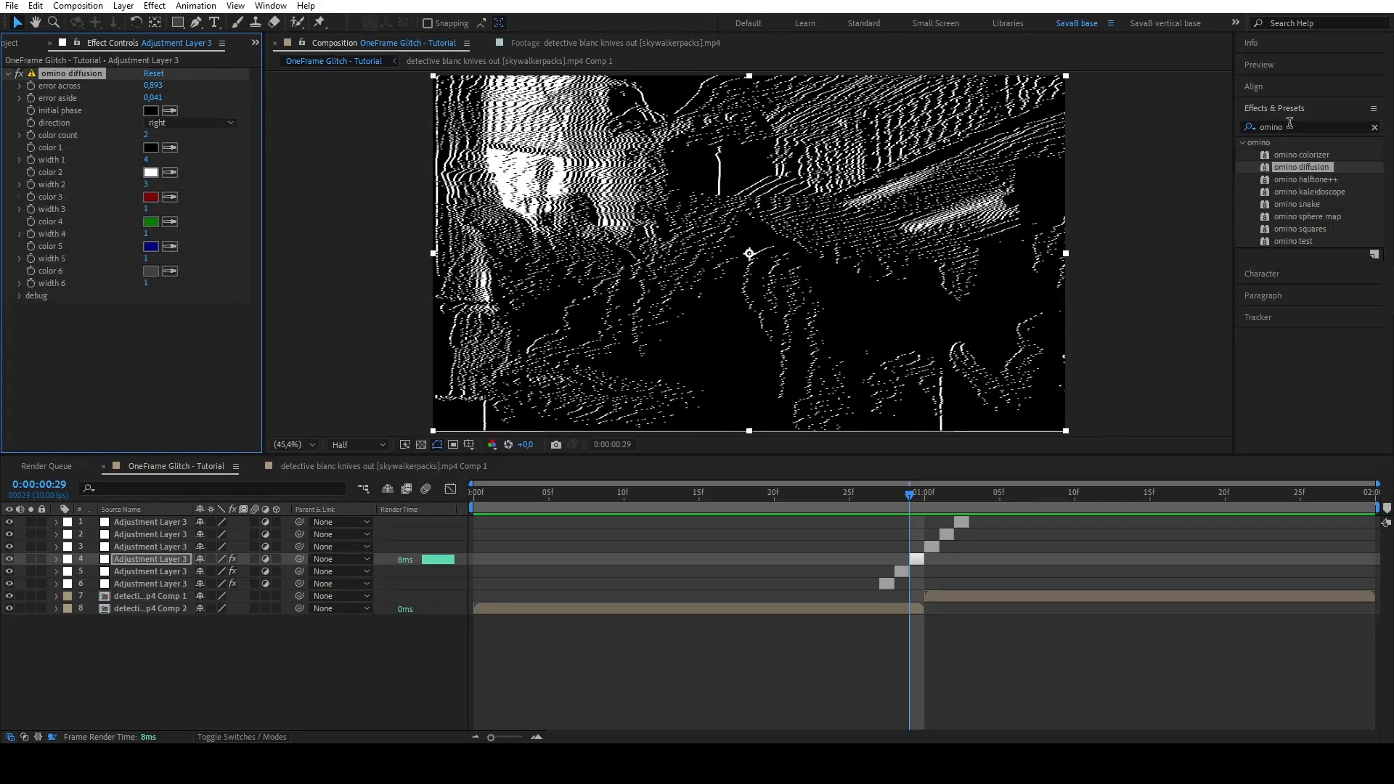
- Add Deep Glow to the third adjustment piece with Radius 265 and Exposure 0,46
click(1288, 125)
text(deep)
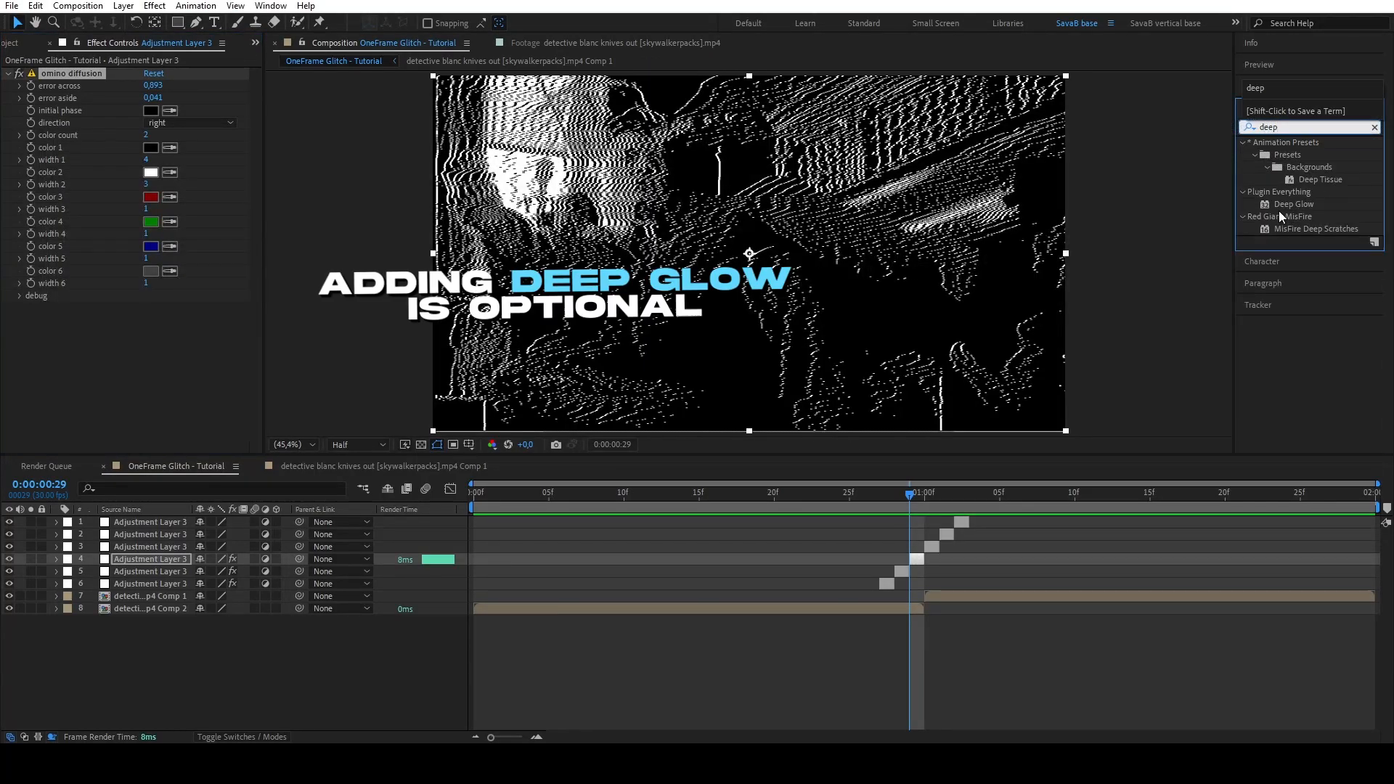
double_click(1294, 204)
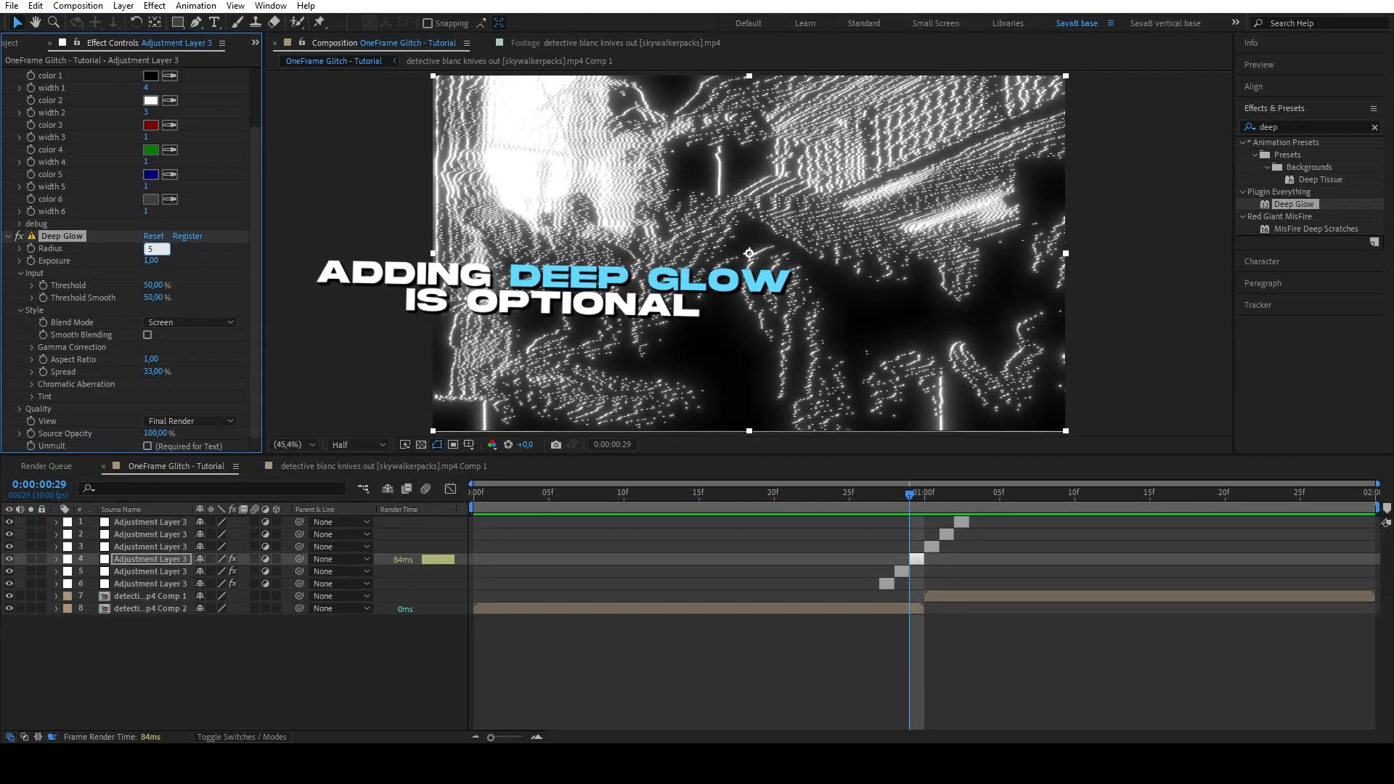
key(Return)
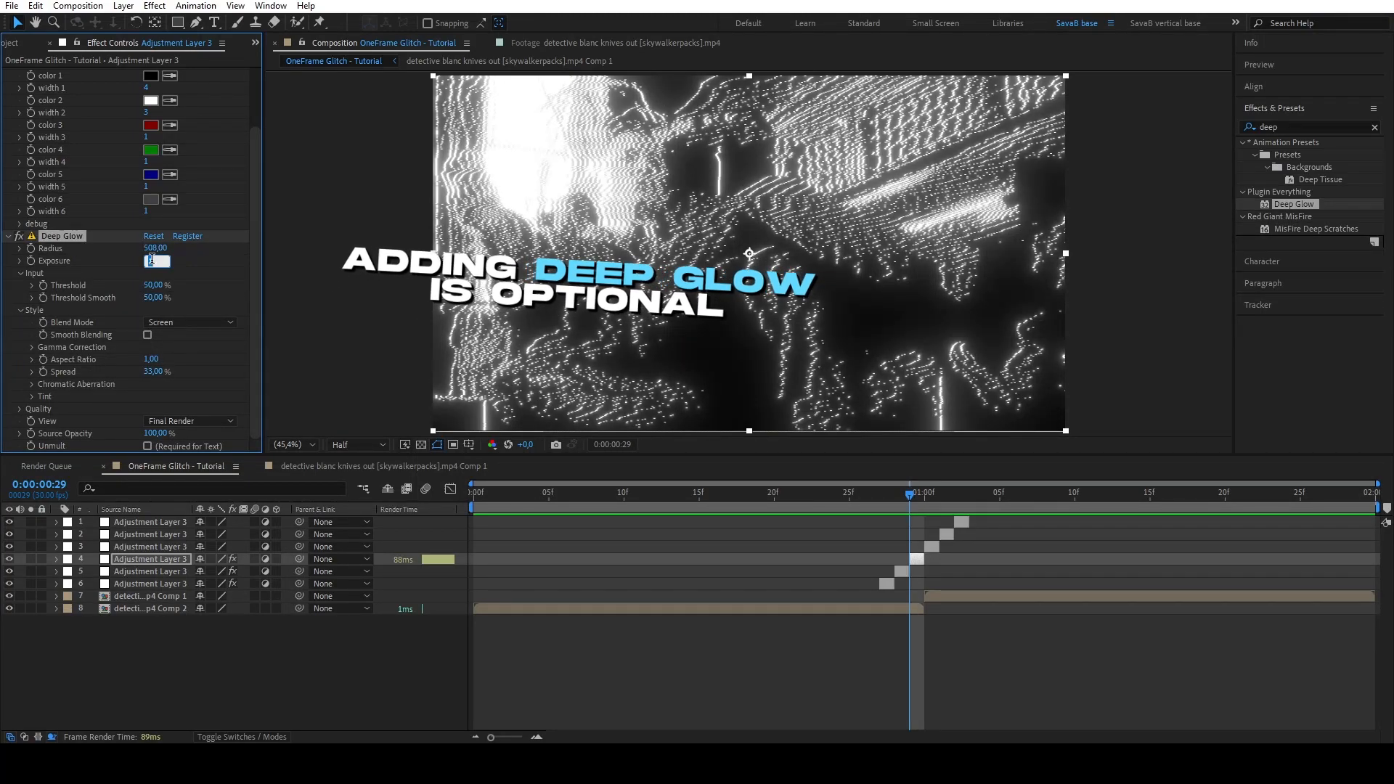
key(Return)
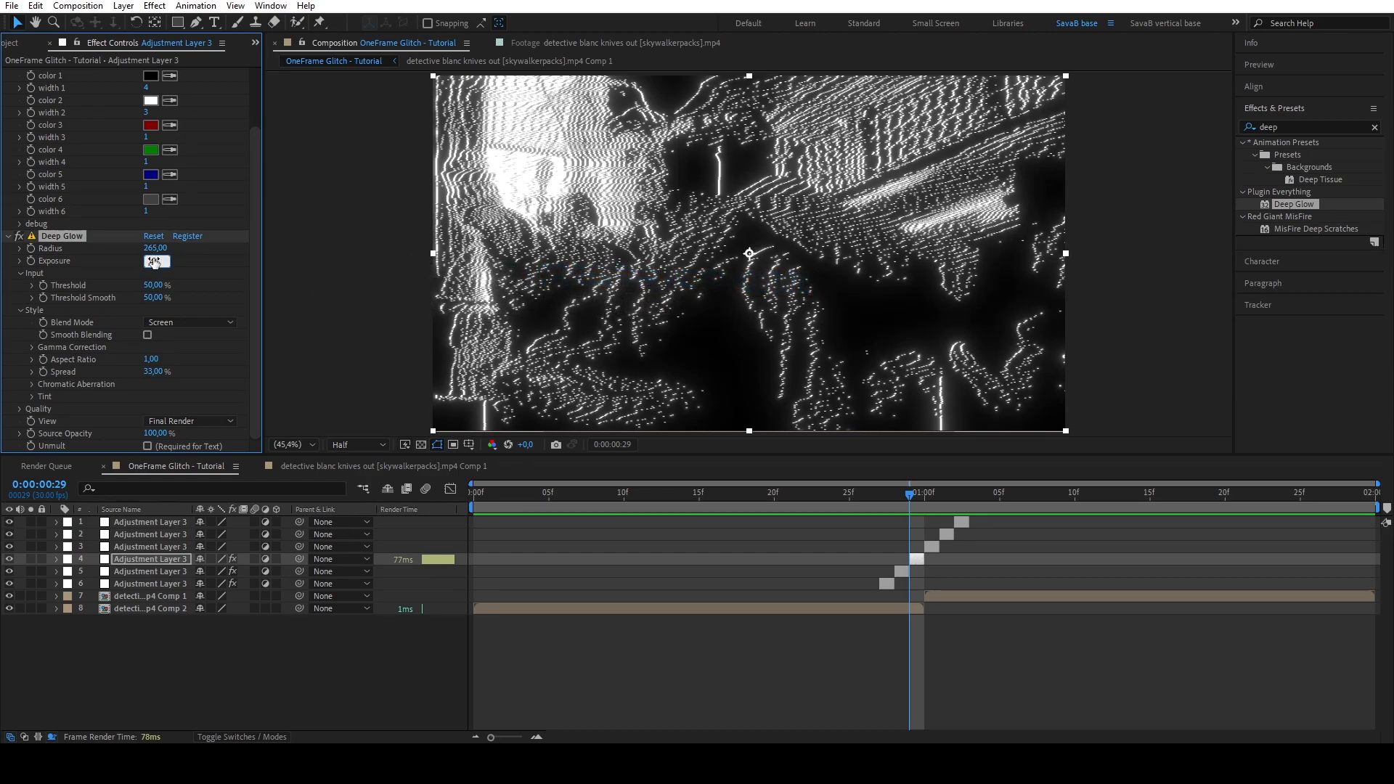
key(Return)
- Add Find Edges to the fourth one-frame adjustment layer, at 0:00:01:00, and turn on its Invert option
click(925, 507)
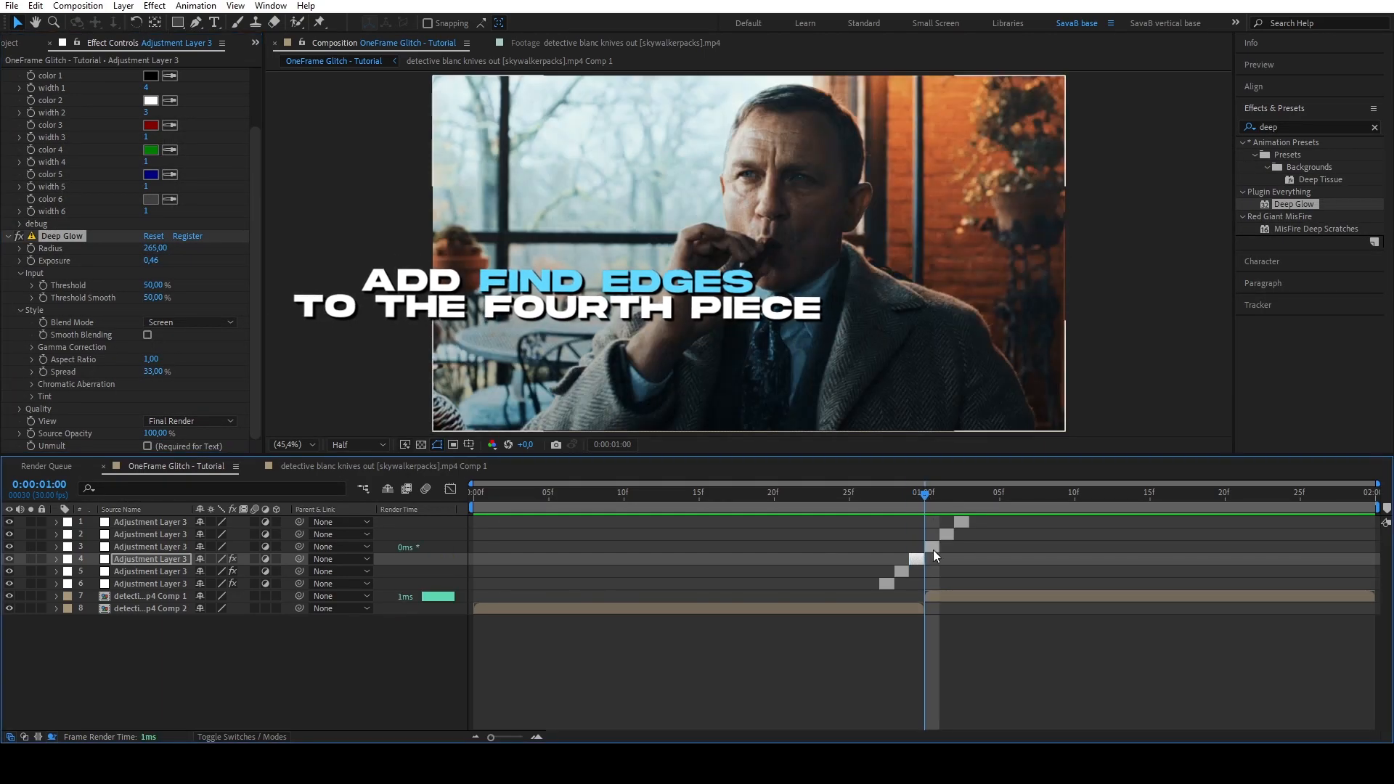
click(933, 548)
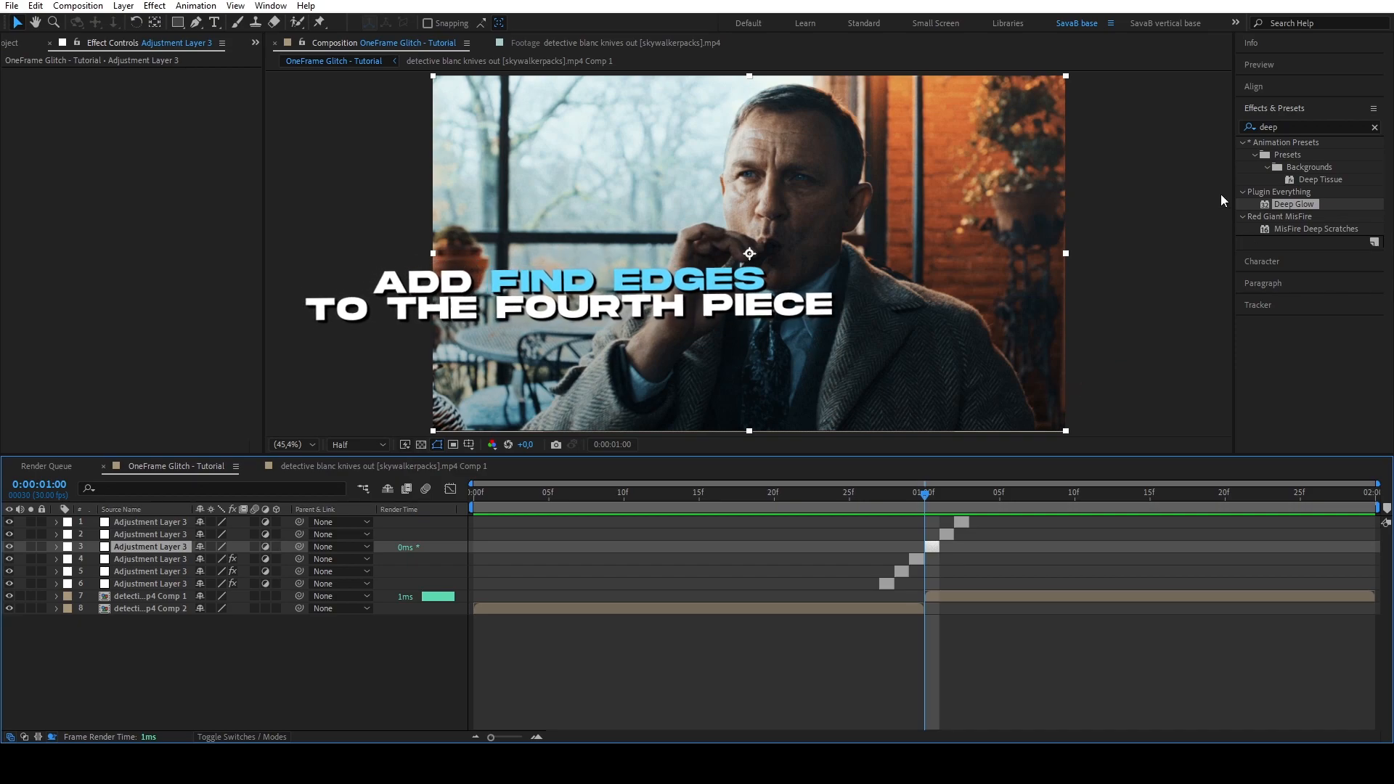
click(1300, 125)
text(find)
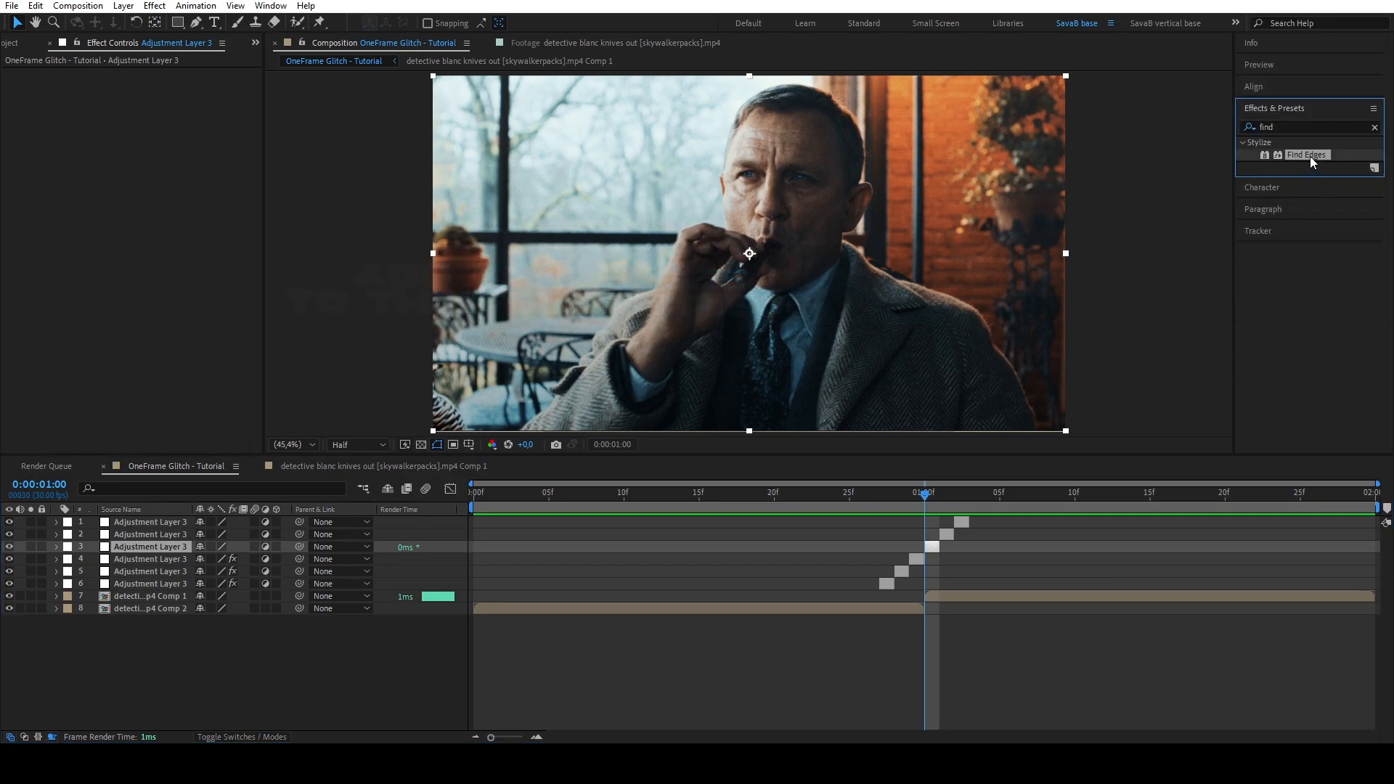
double_click(1306, 154)
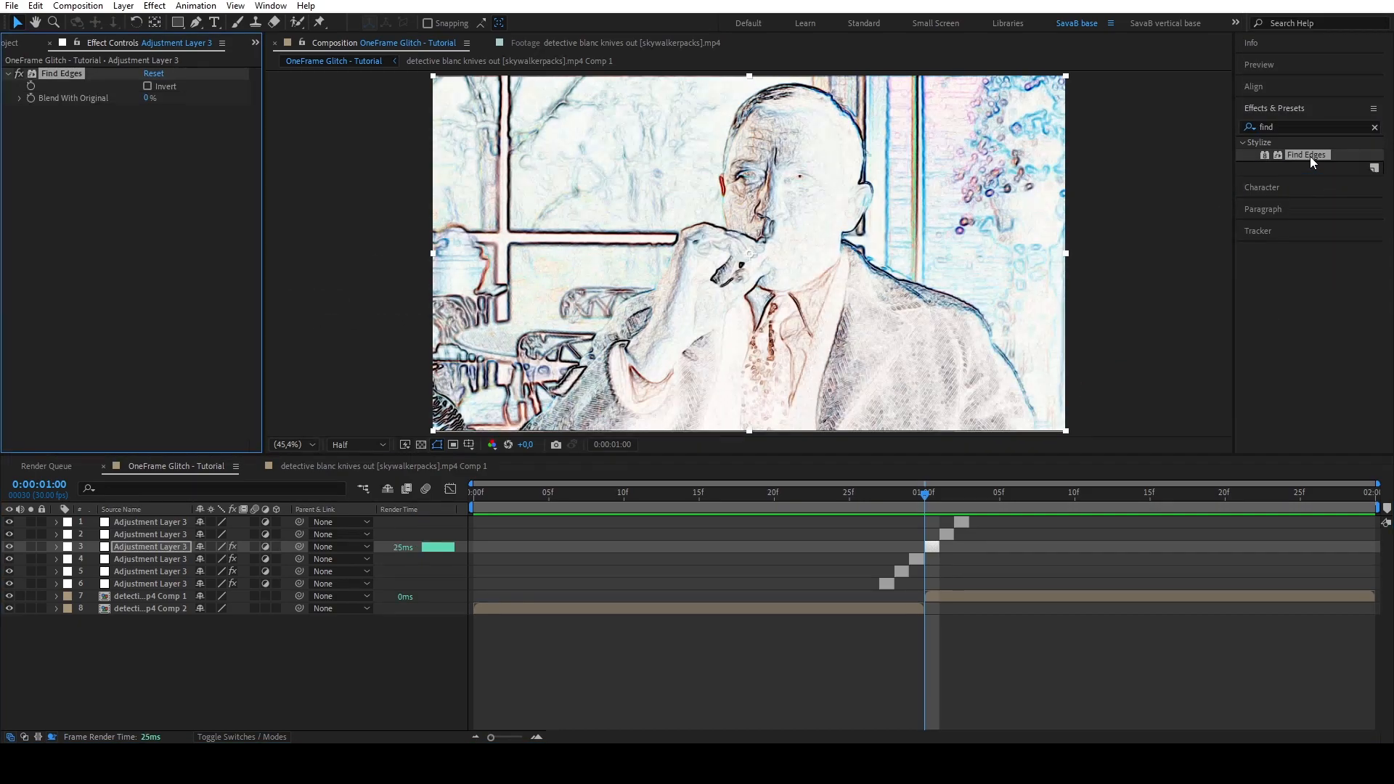
click(295, 108)
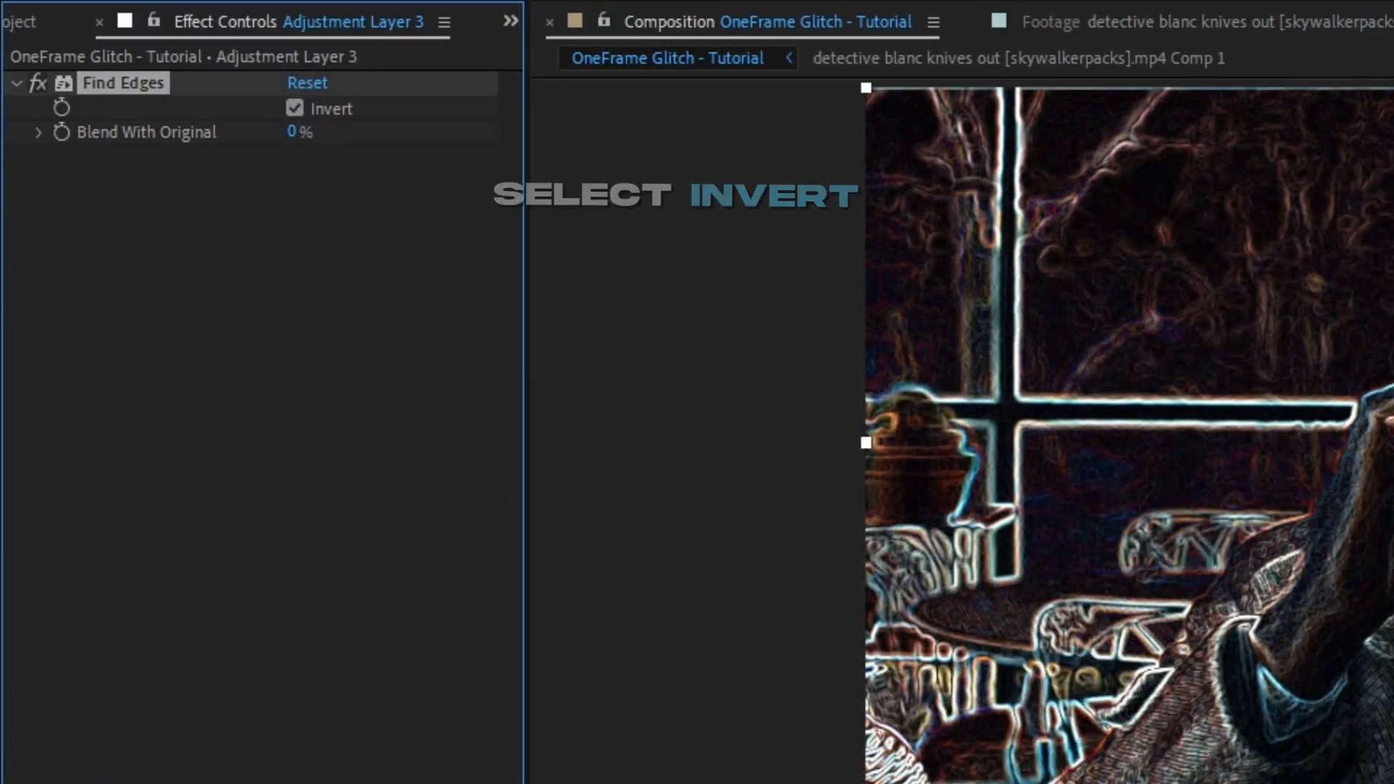
- Add omino squares to the fourth one-frame adjustment layer, at 0:00:01:00, and set squares across to 125
click(1297, 127)
text(omino)
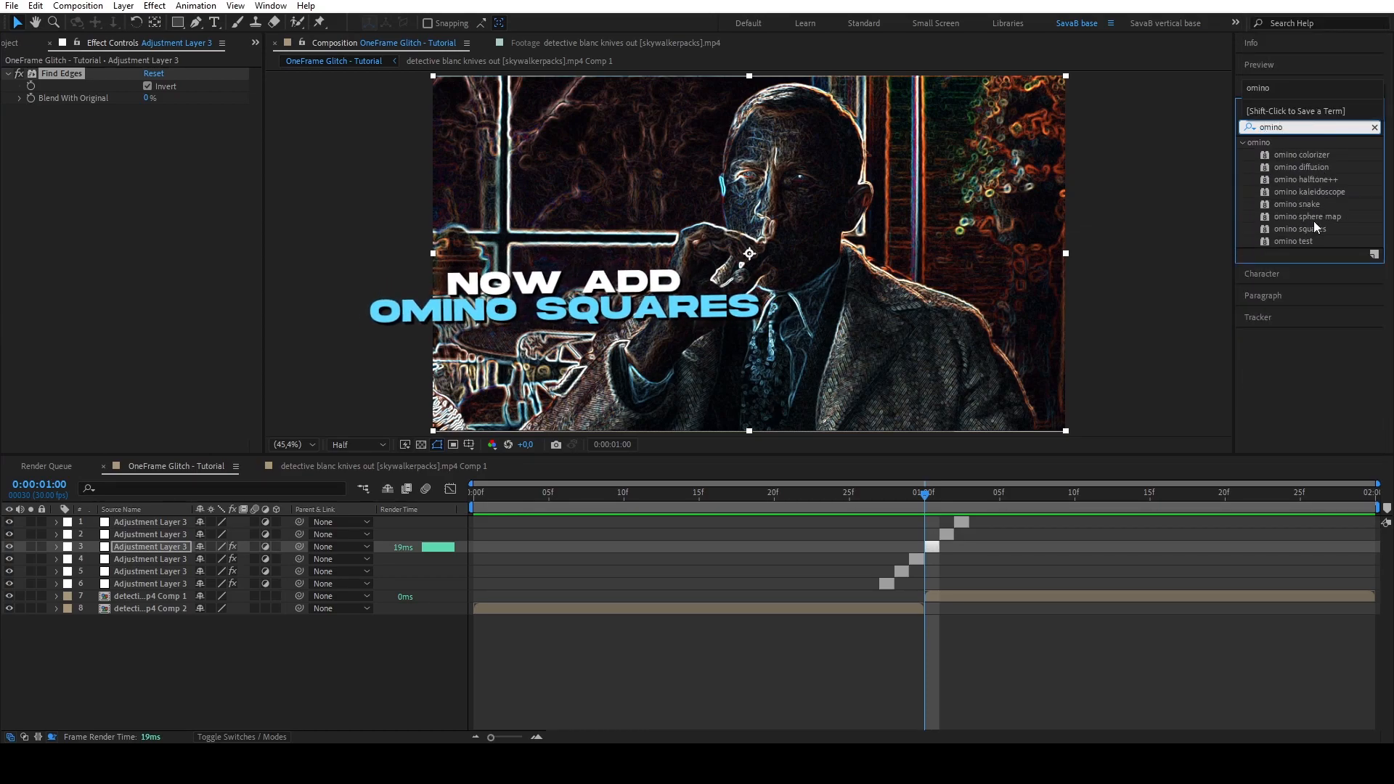
double_click(1299, 229)
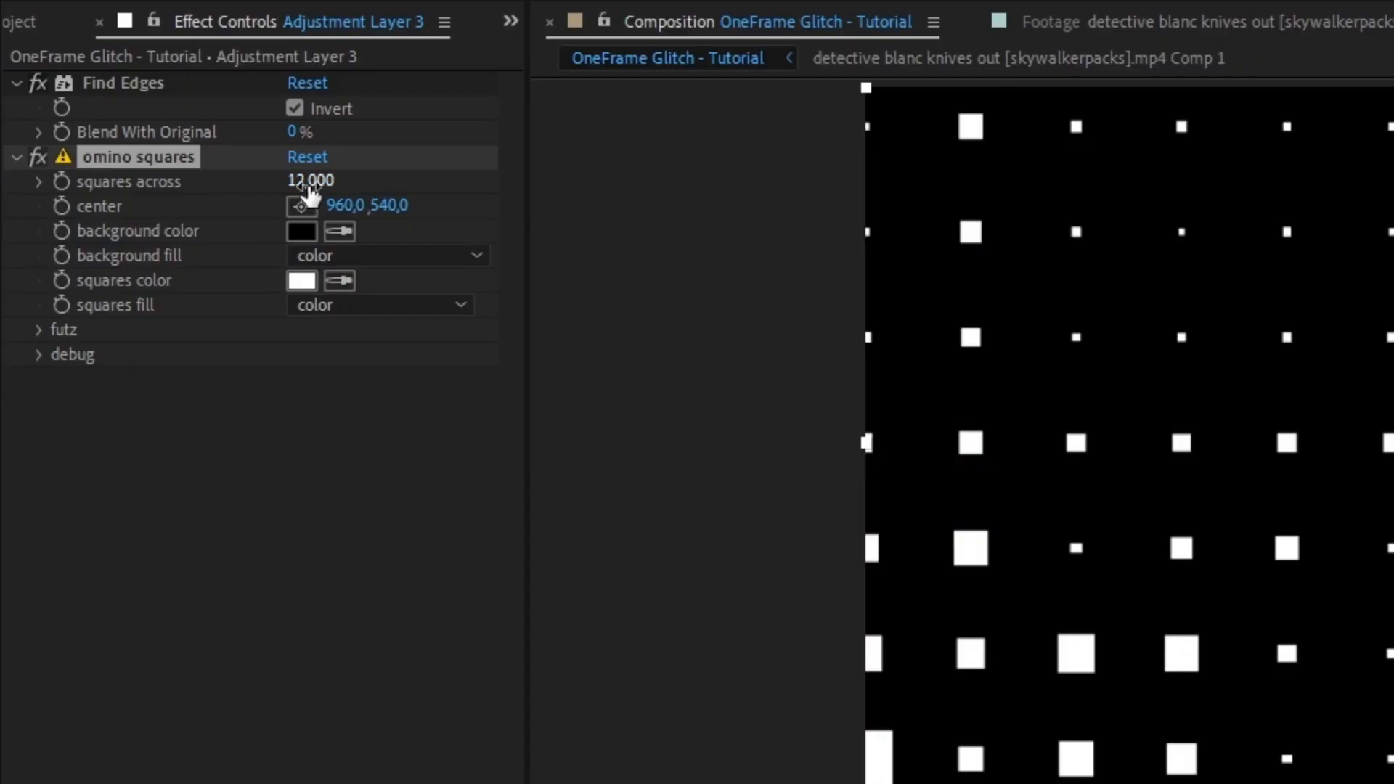
drag(320, 186, 493, 206)
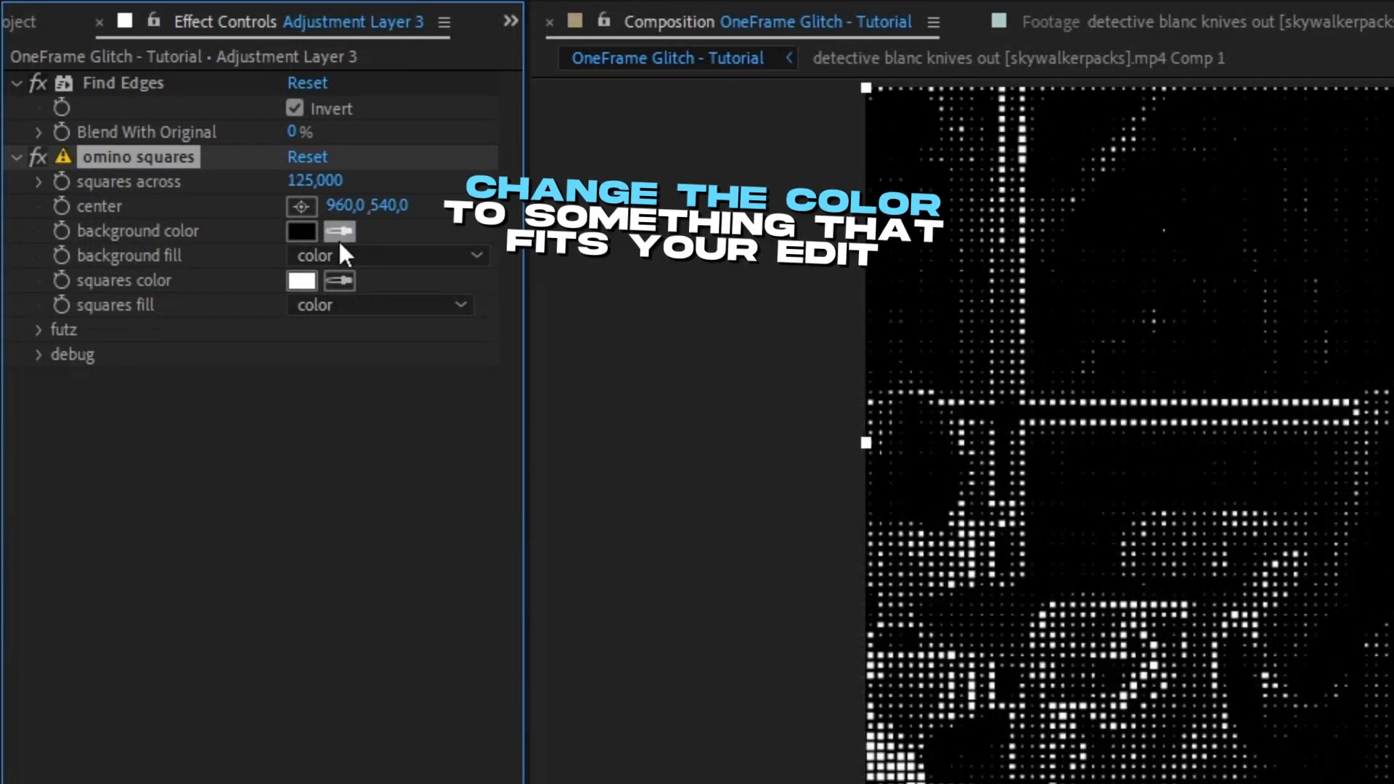
- Change the omino squares effect's squares color to a bright light blue
click(302, 280)
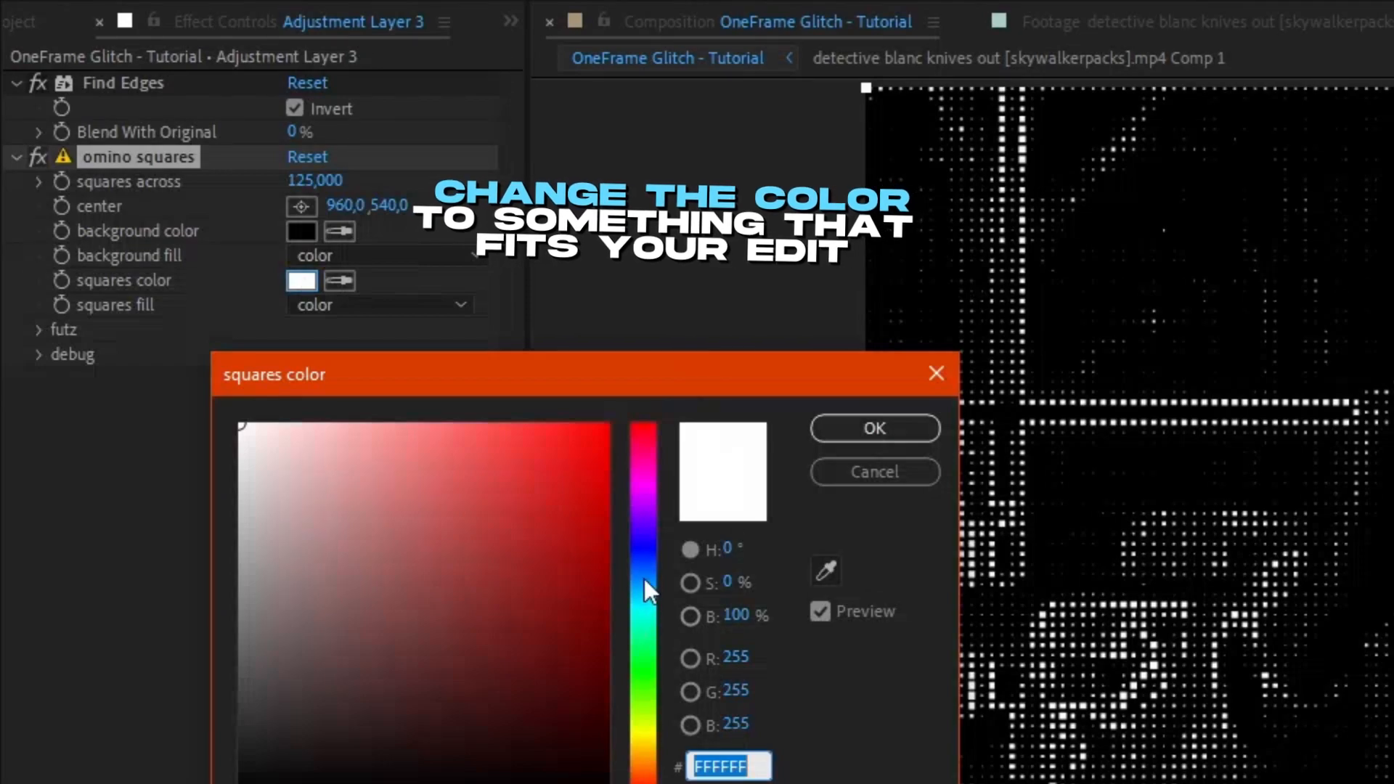
click(646, 591)
click(536, 446)
mouse_move(536, 446)
mouse_down()
mouse_move(548, 422)
mouse_move(581, 431)
mouse_move(560, 429)
mouse_up()
click(875, 428)
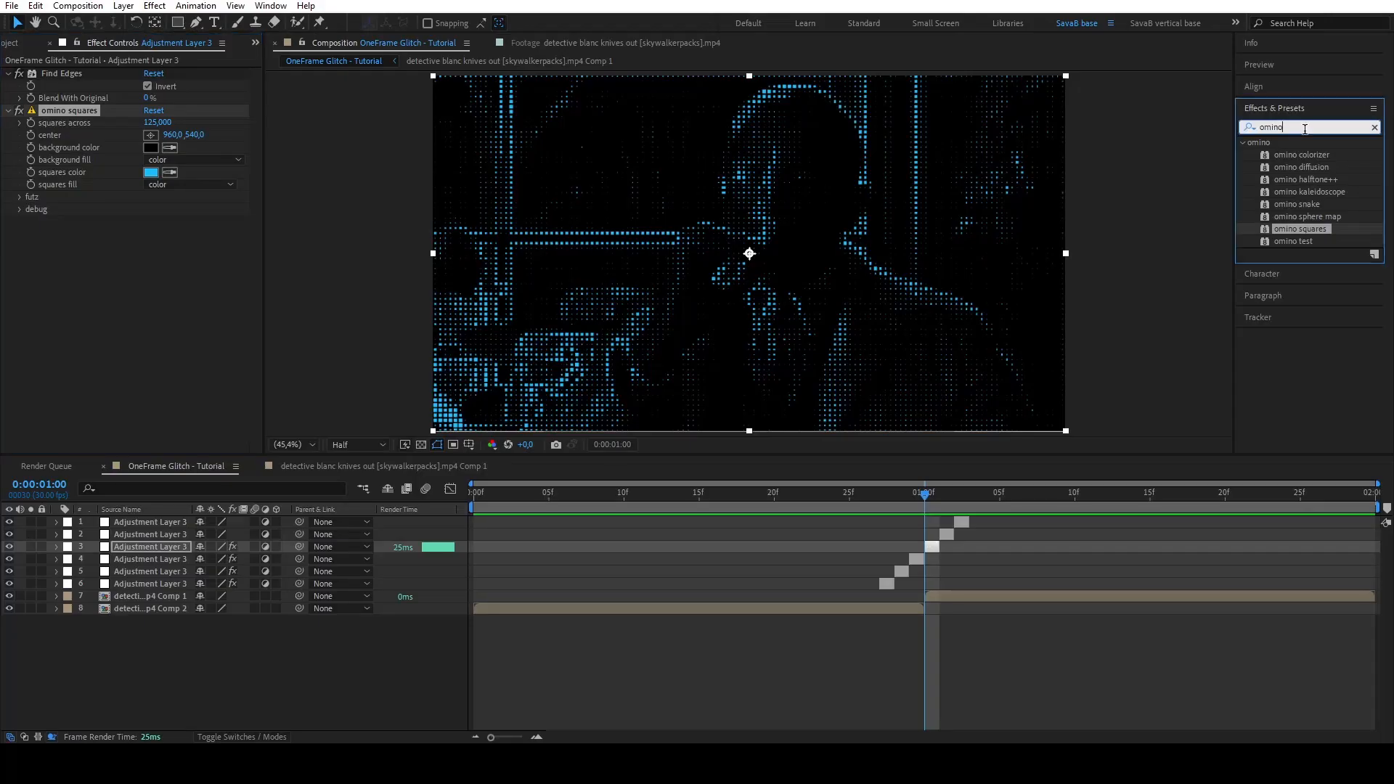
- Add Deep Glow to the fourth one-frame adjustment layer with Radius 508 and Exposure 0,75
text(deep)
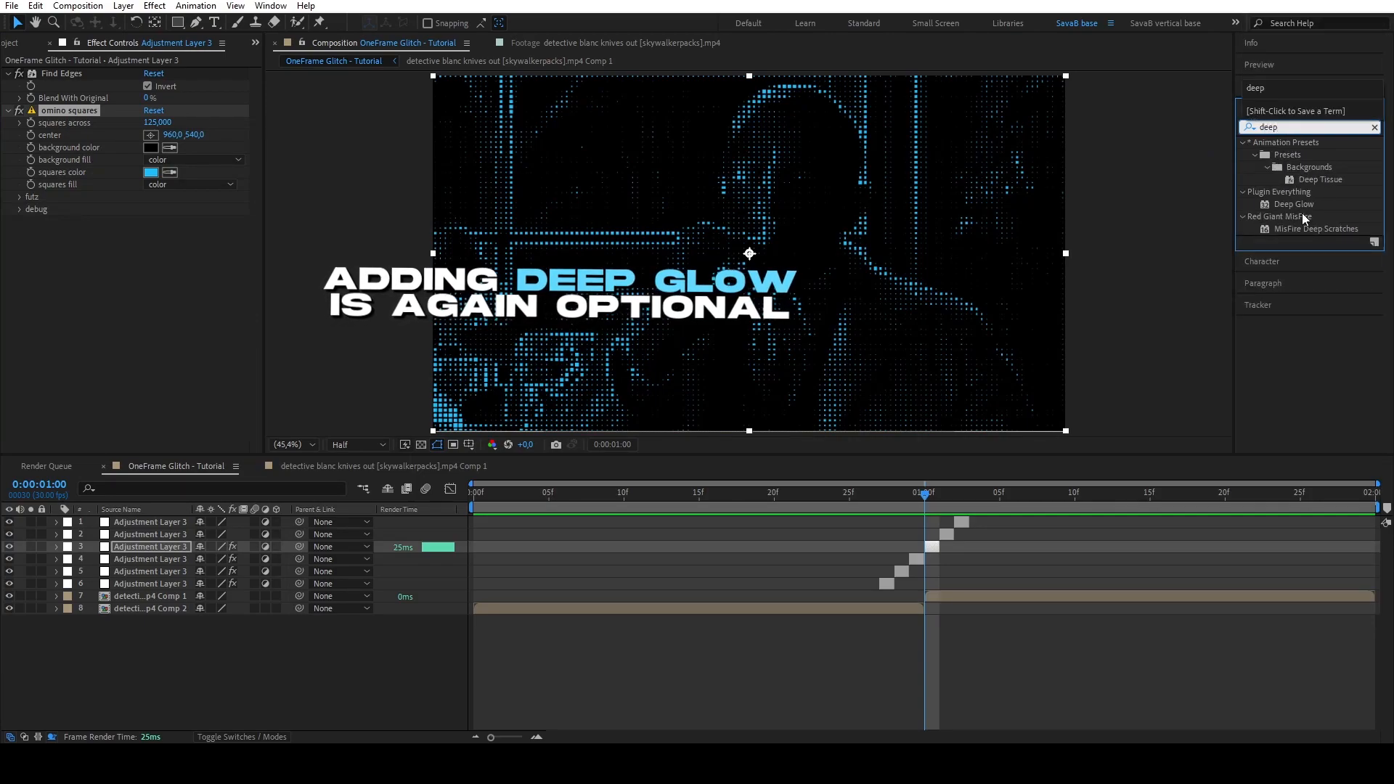
click(1304, 206)
drag(1305, 204, 147, 290)
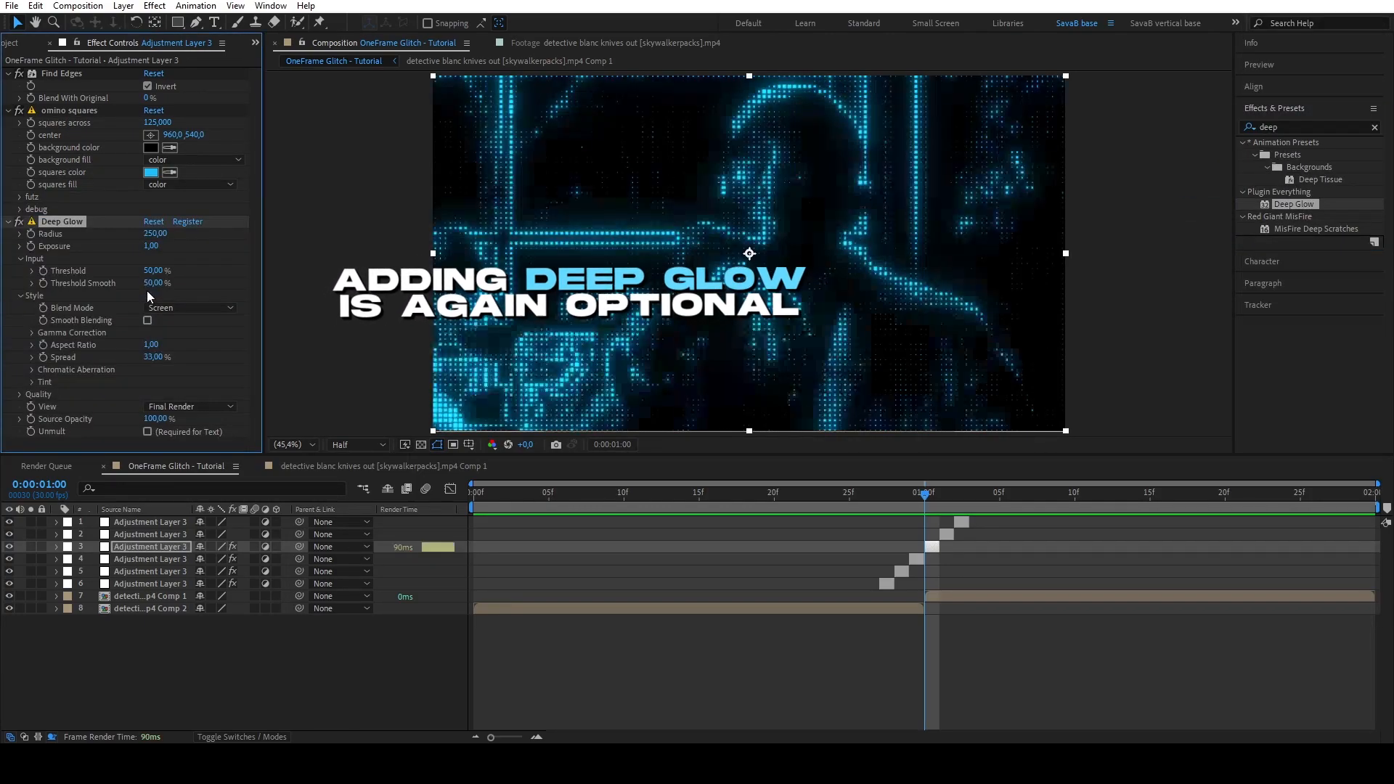
drag(155, 233, 163, 236)
click(150, 246)
text(,)
text(5)
key(Return)
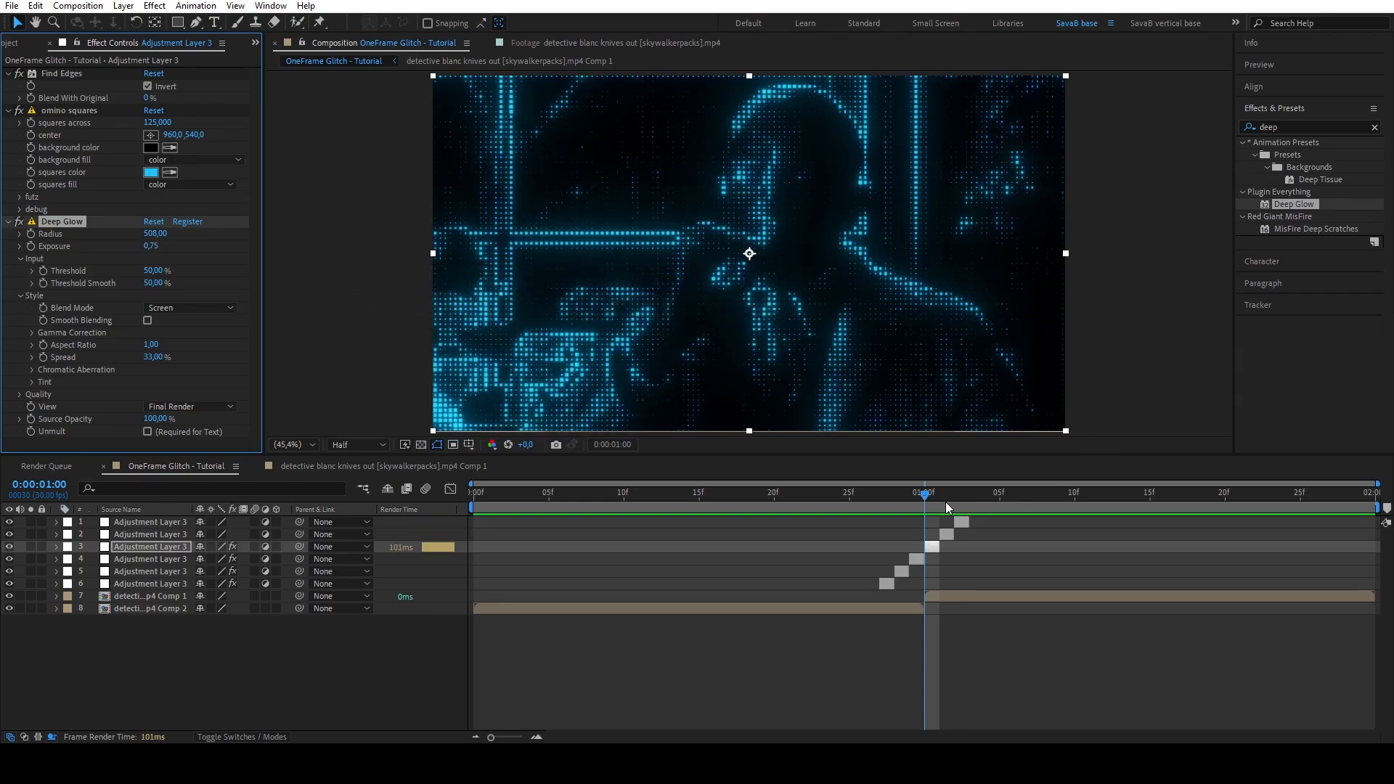
- Apply CC Ball Action to the fifth one-frame adjustment layer, at 0:00:01:01
click(943, 535)
key(Page_Down)
click(1291, 127)
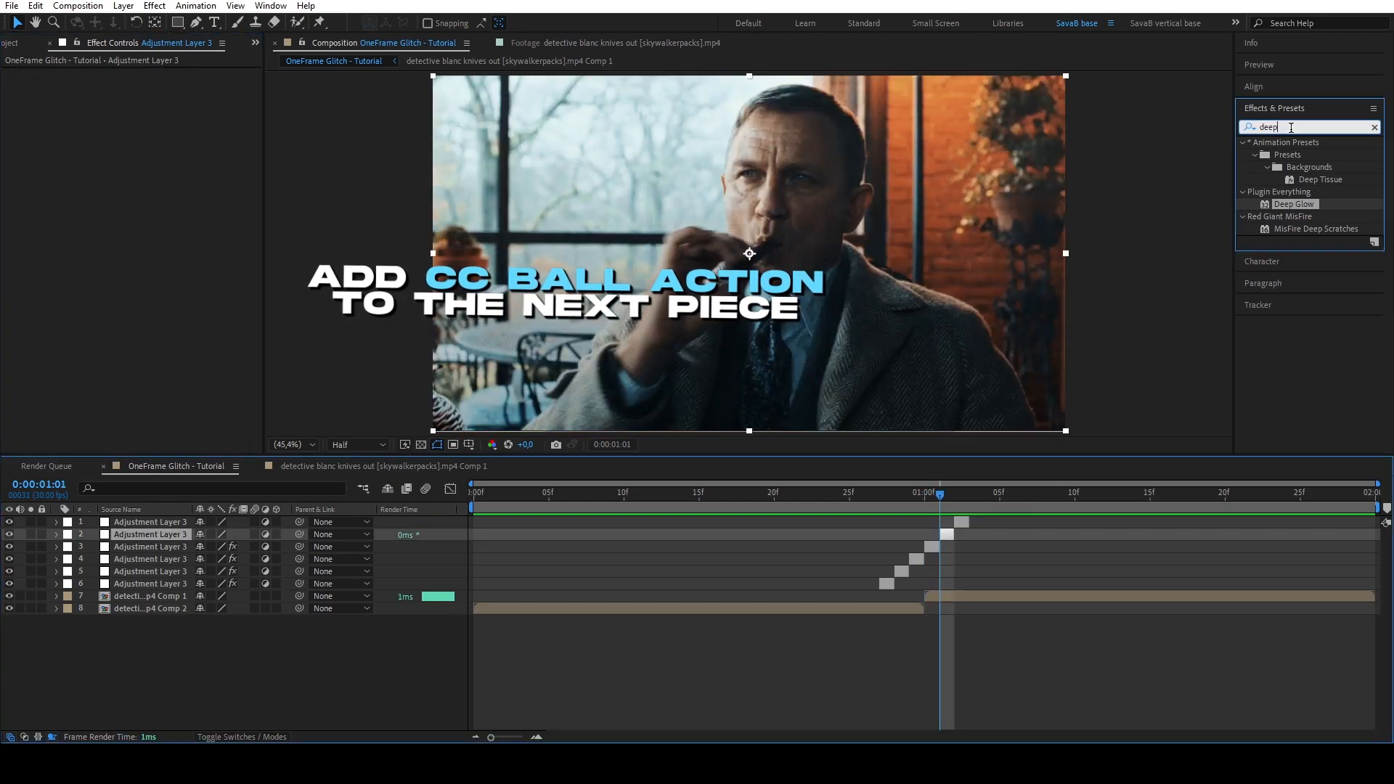
text(ball)
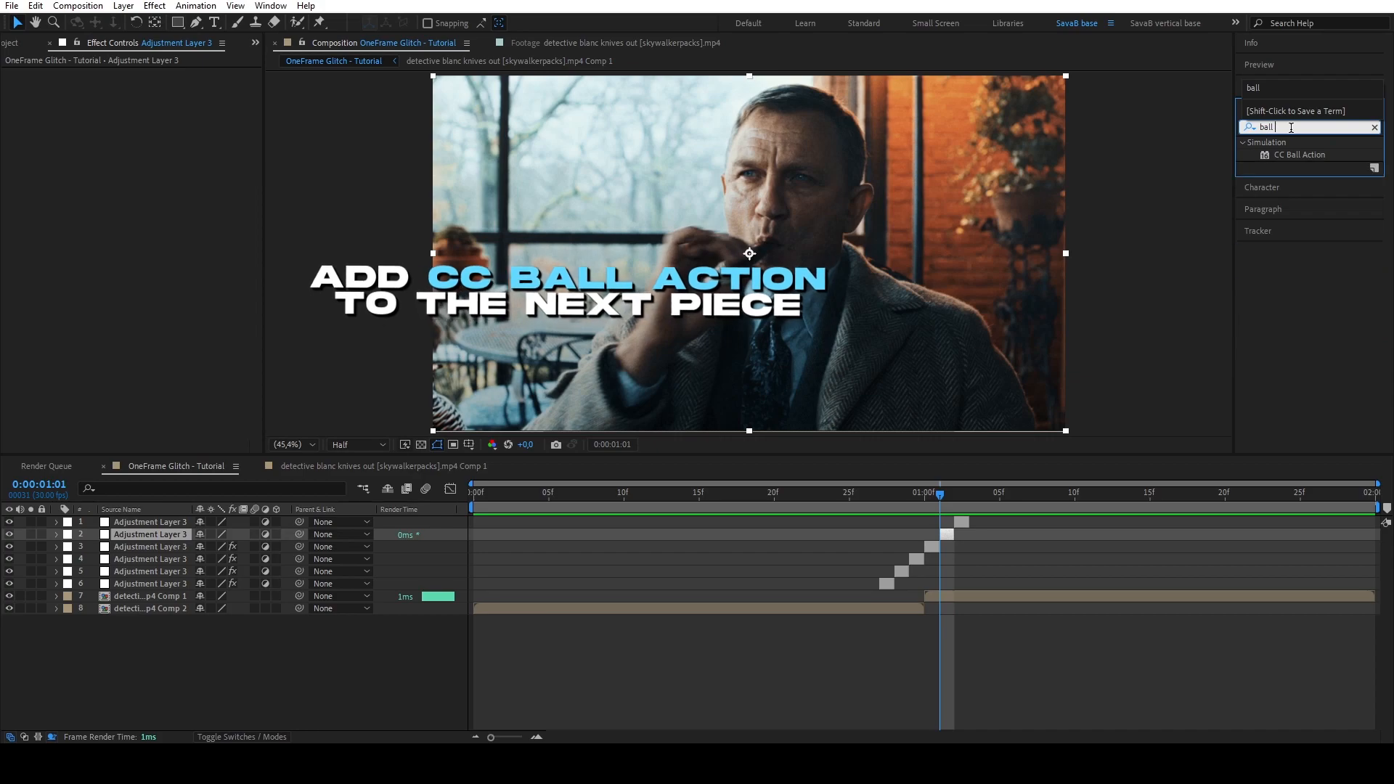
double_click(1294, 155)
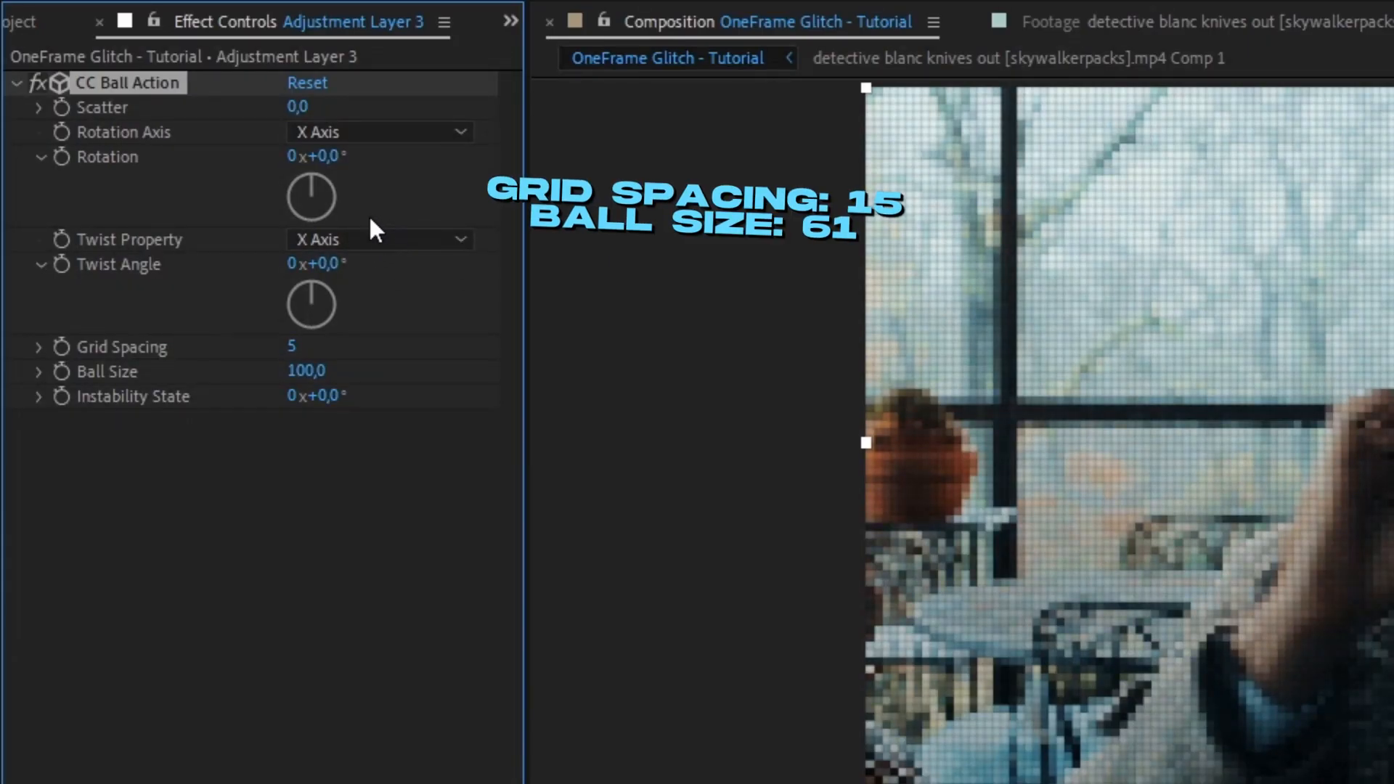
- Set CC Ball Action's Grid Spacing to 15 and Ball Size to 61
click(293, 349)
text(15)
key(Return)
click(310, 371)
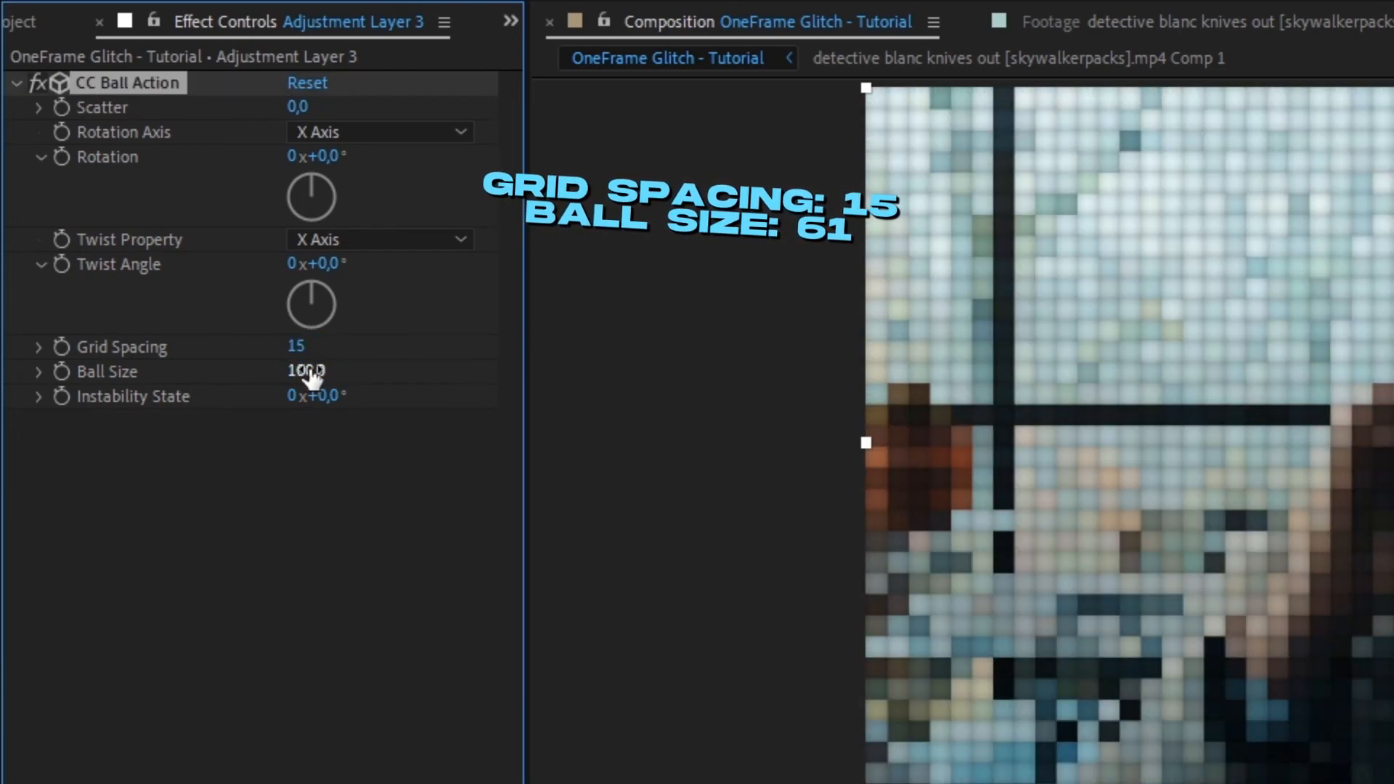
text(61)
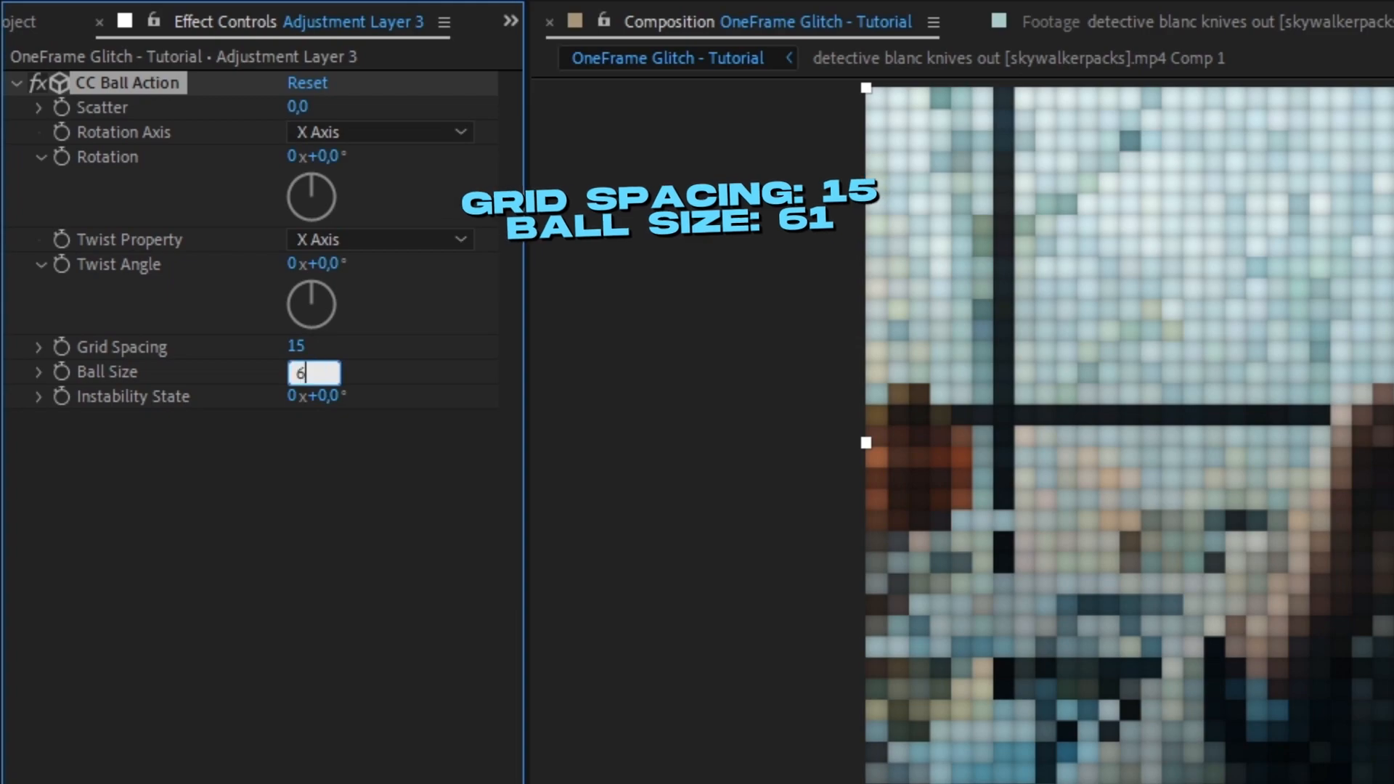
key(Return)
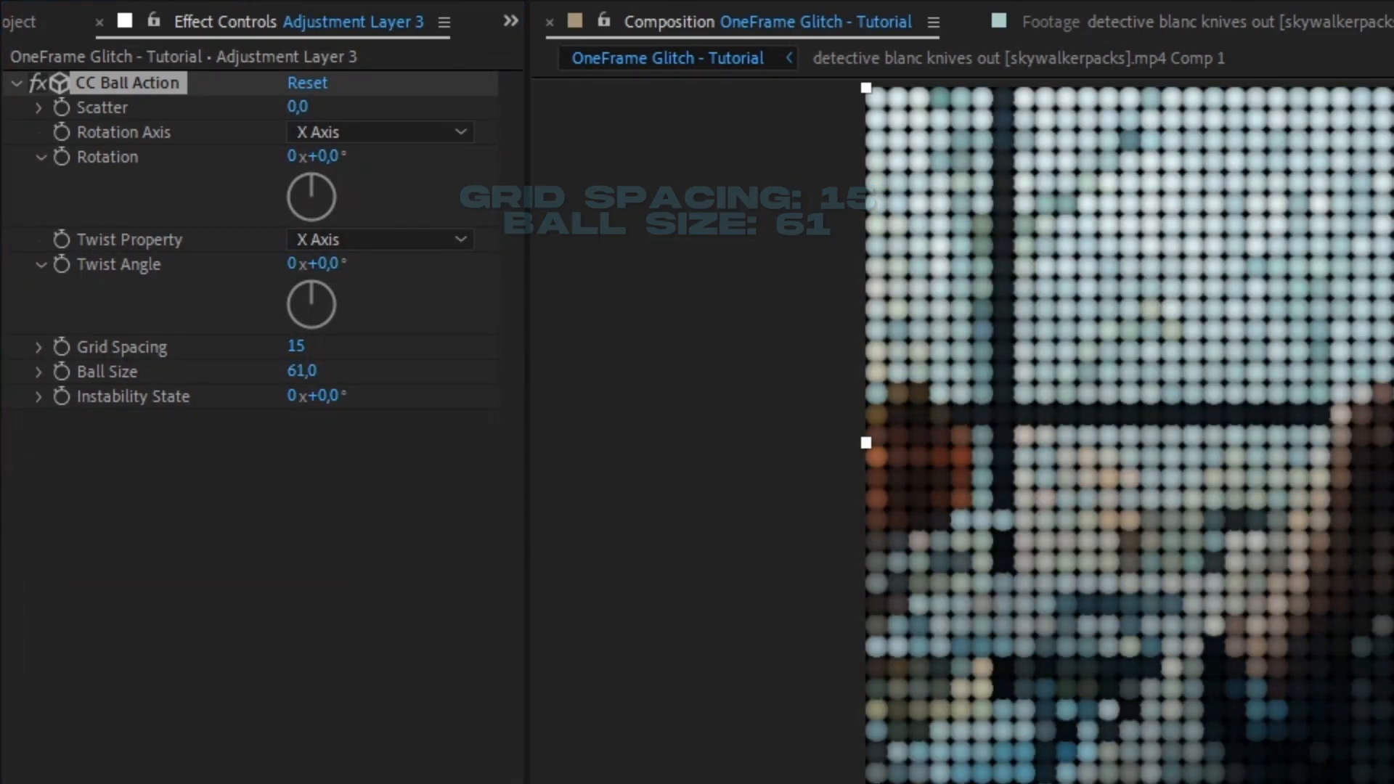
- Add the Channel category's Invert effect to the fifth one-frame adjustment layer
click(1288, 124)
text(invert)
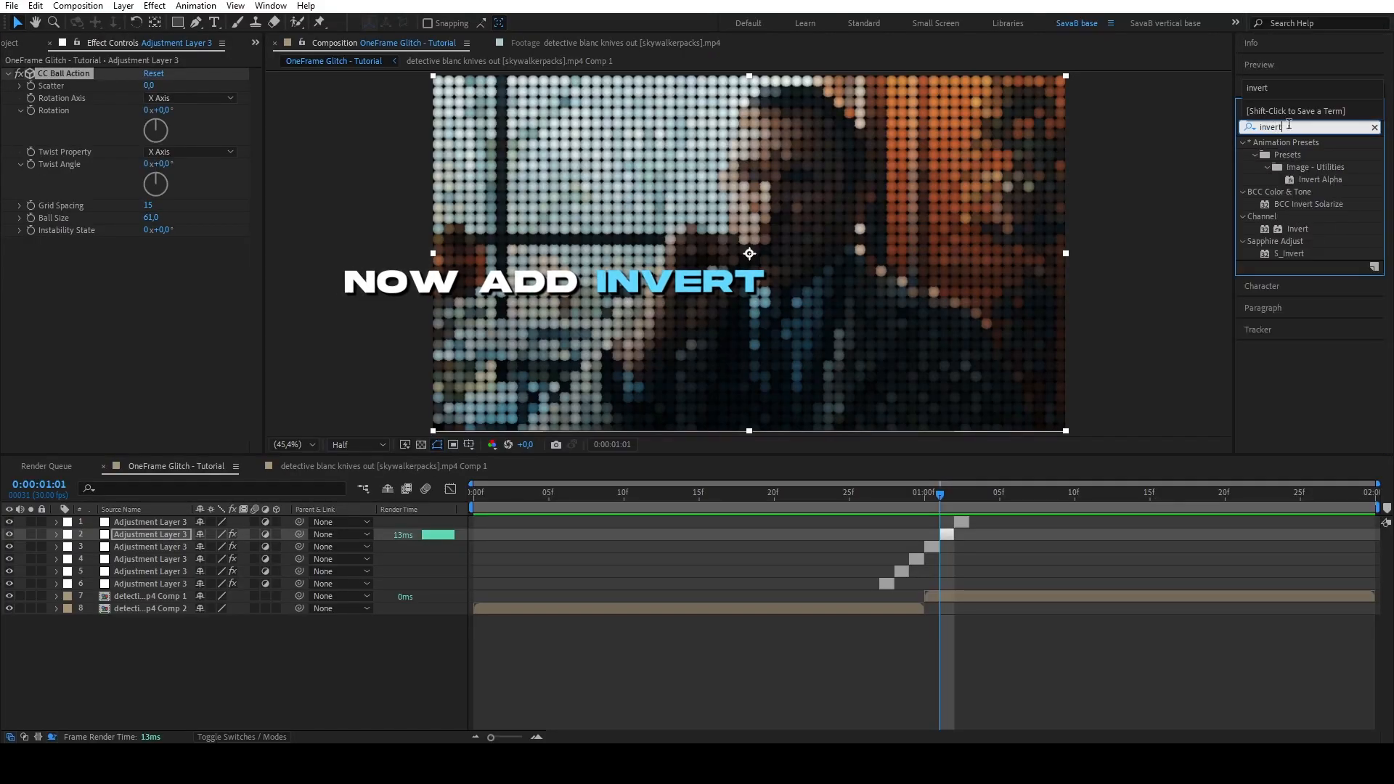
double_click(1292, 228)
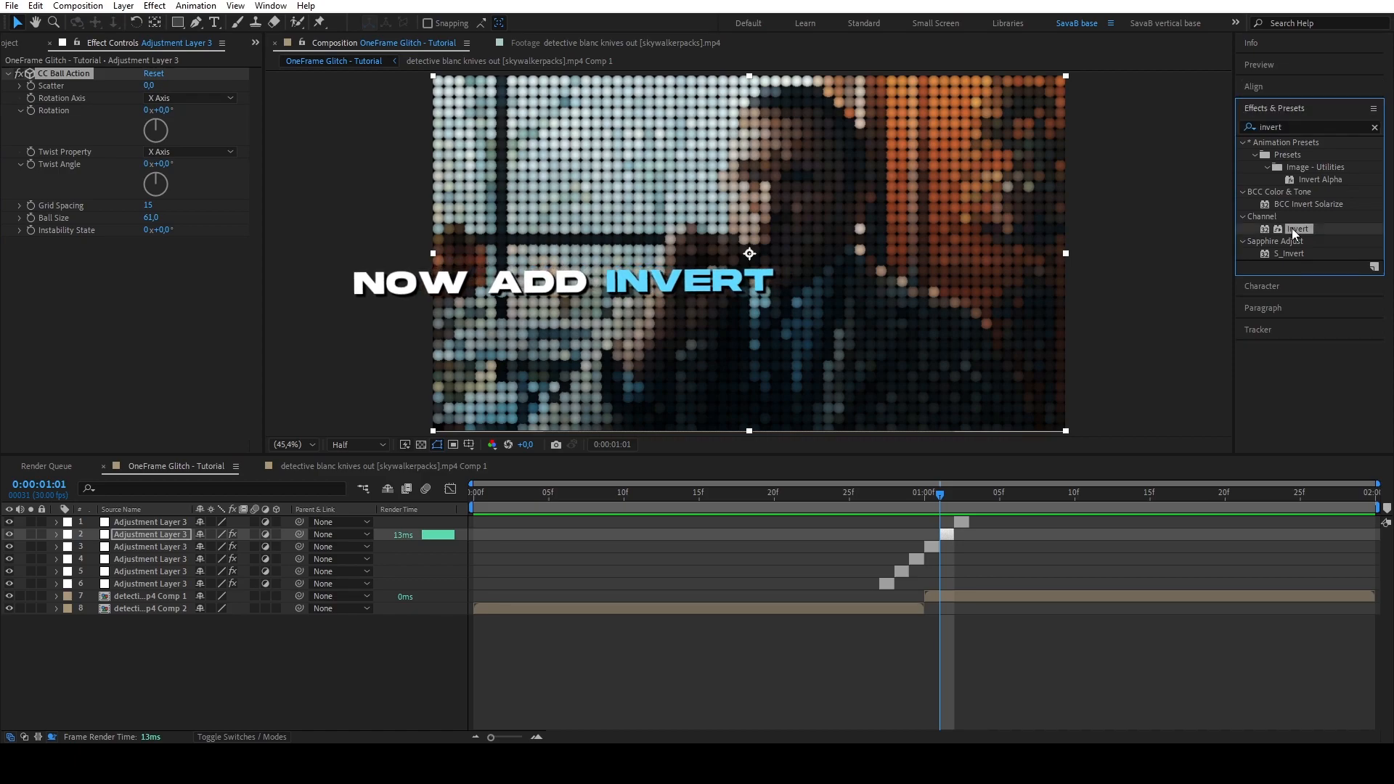
- Add Glitchify to the last one-frame adjustment layer, at 0:00:01:02, with Glitchify Amount 96 and Random Seed 3800
click(955, 501)
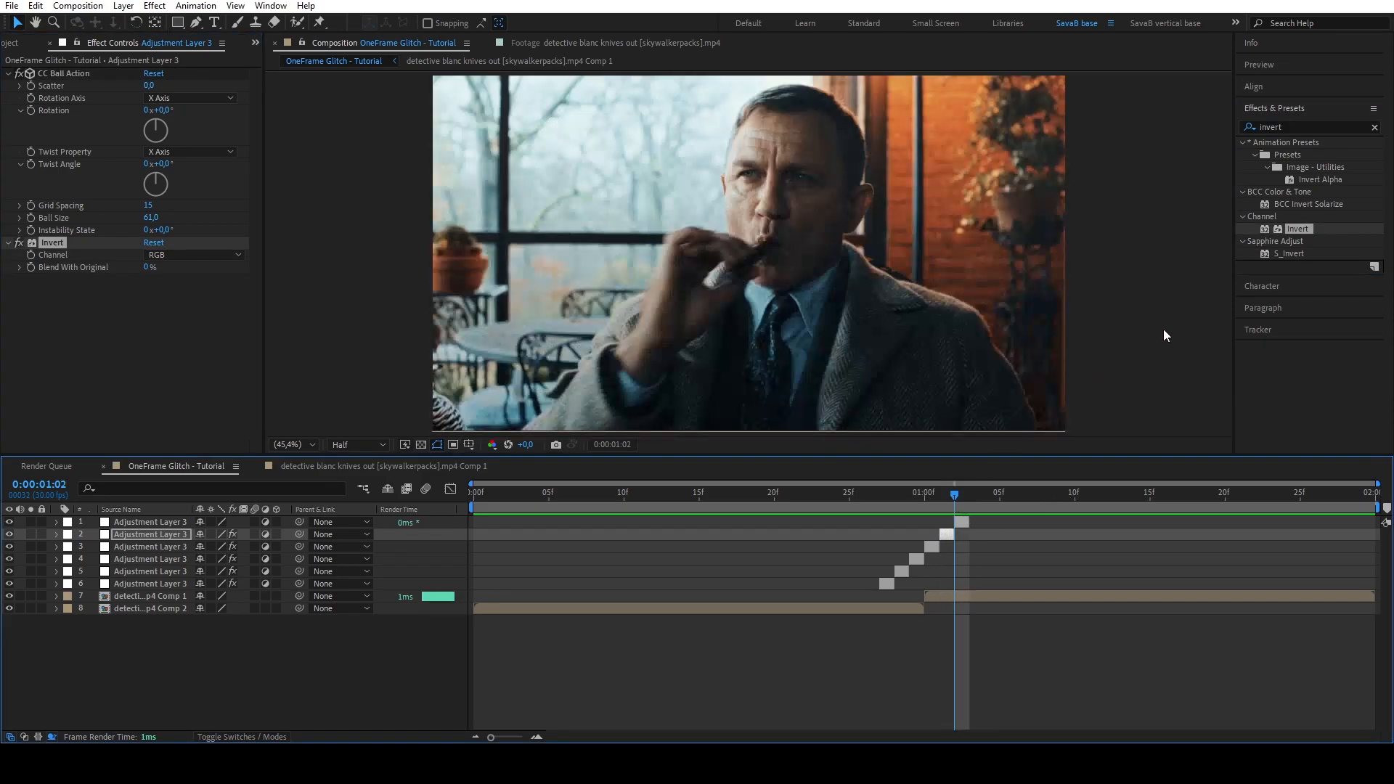
click(1301, 125)
text(glitc)
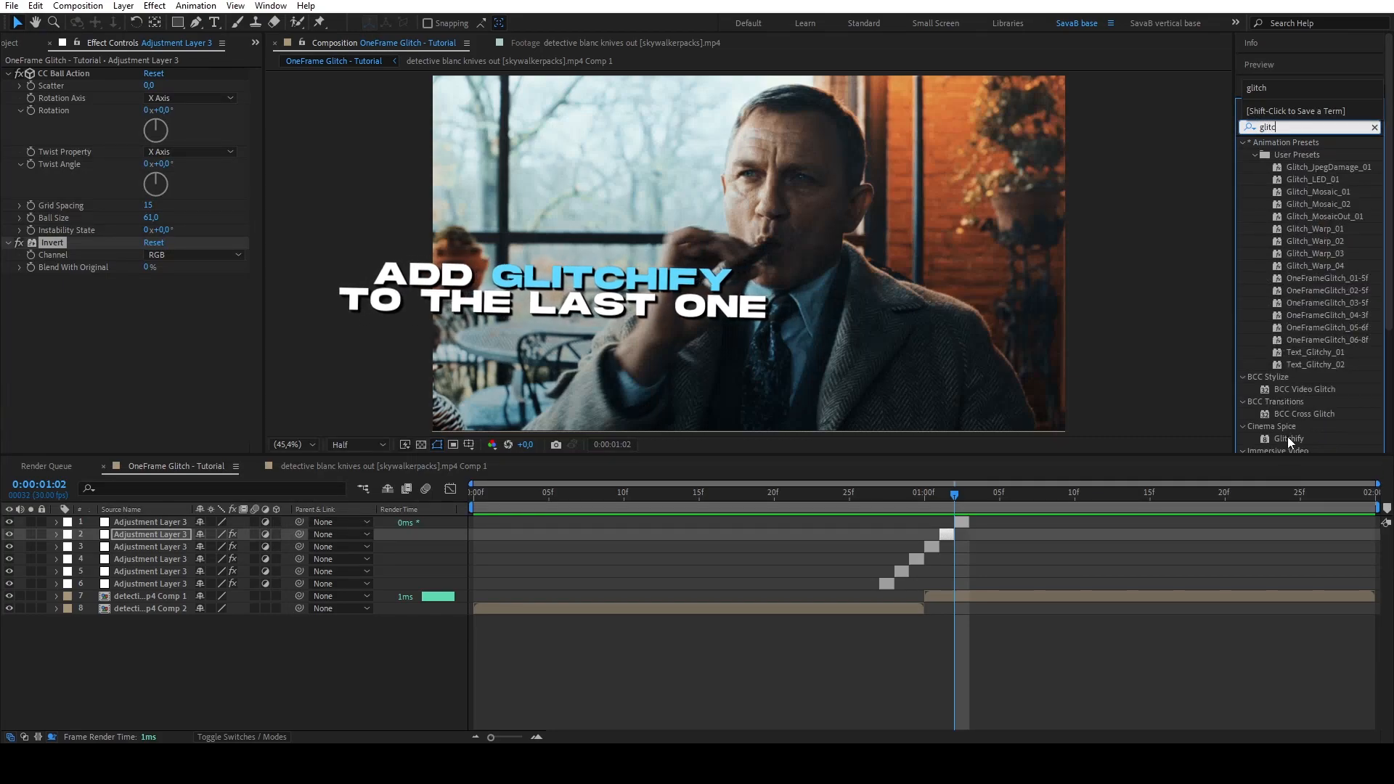
drag(1287, 437, 968, 524)
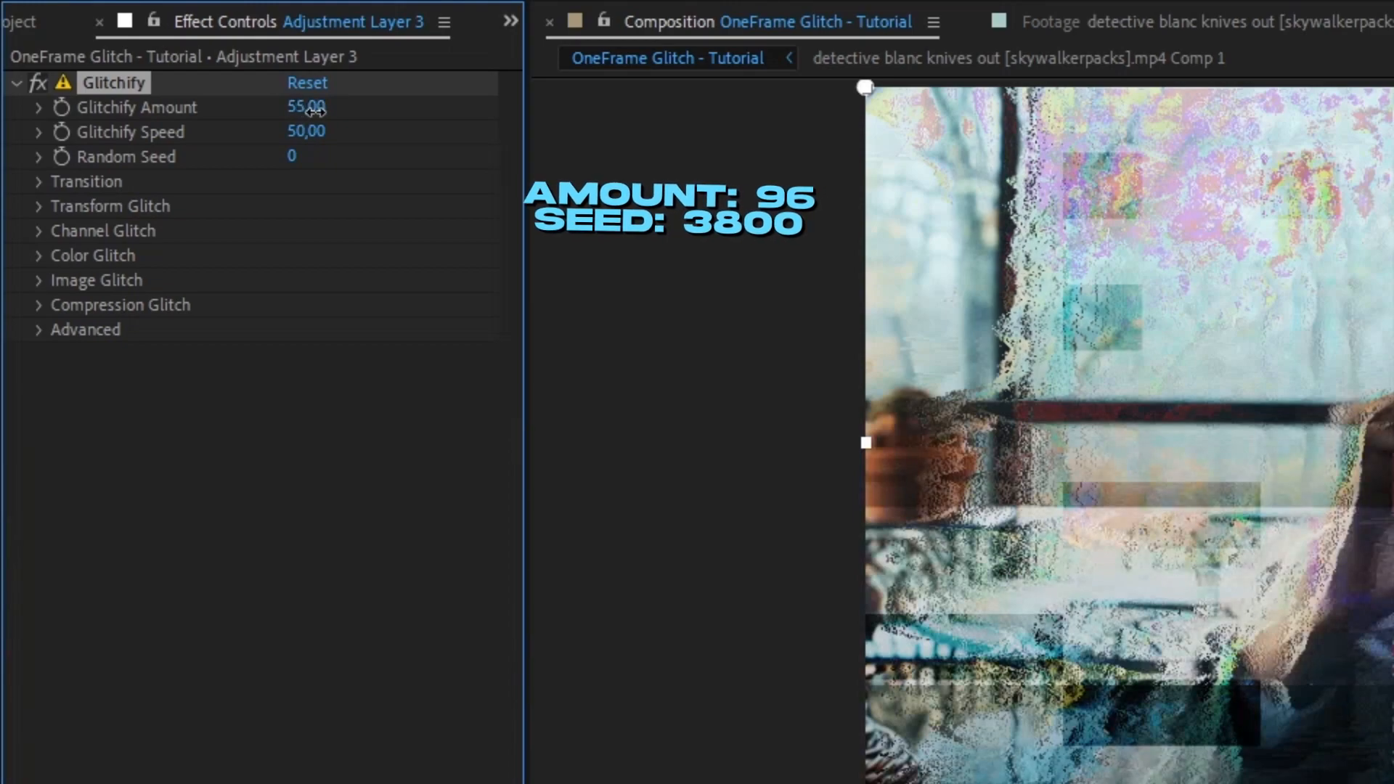
drag(315, 111, 391, 128)
drag(292, 155, 367, 174)
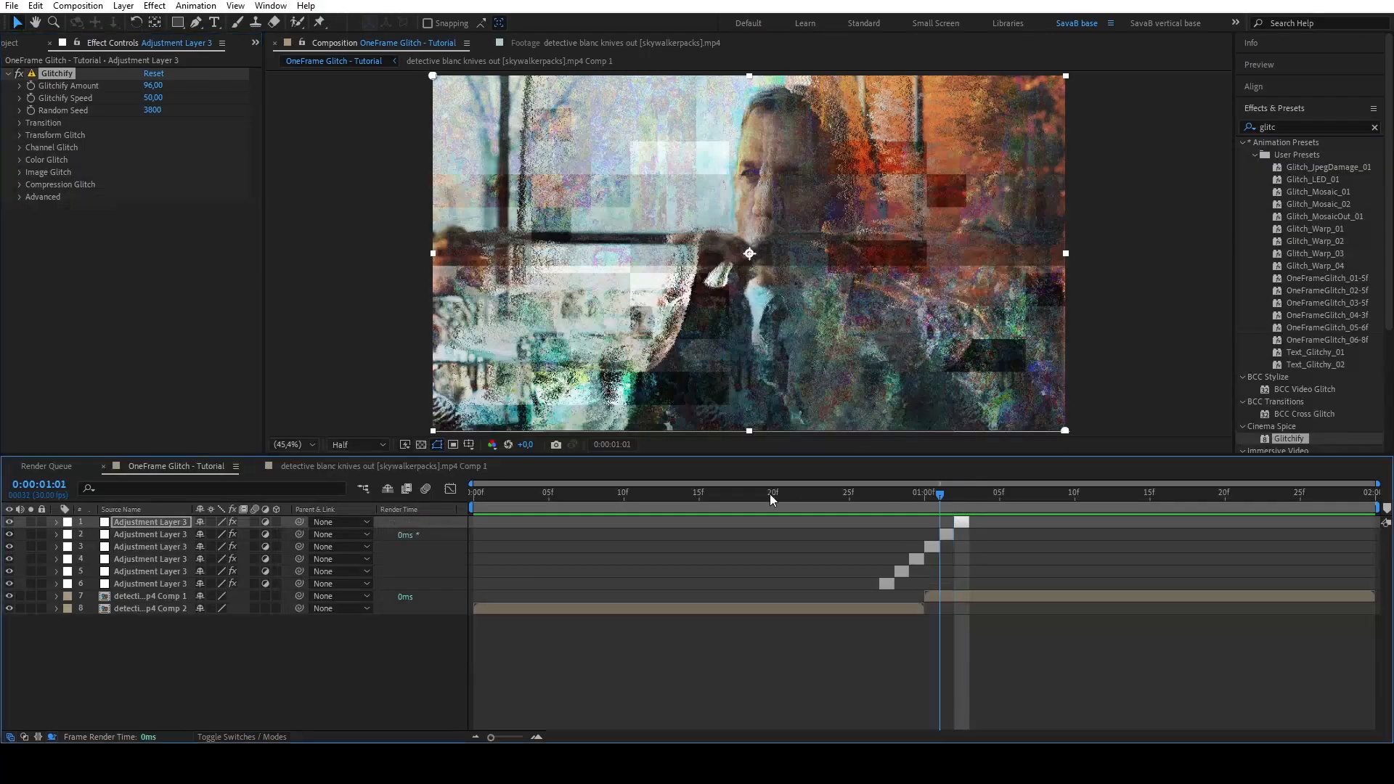
- Return to the start of the composition and play a preview of the glitch transition
drag(806, 498, 169, 530)
click(1285, 68)
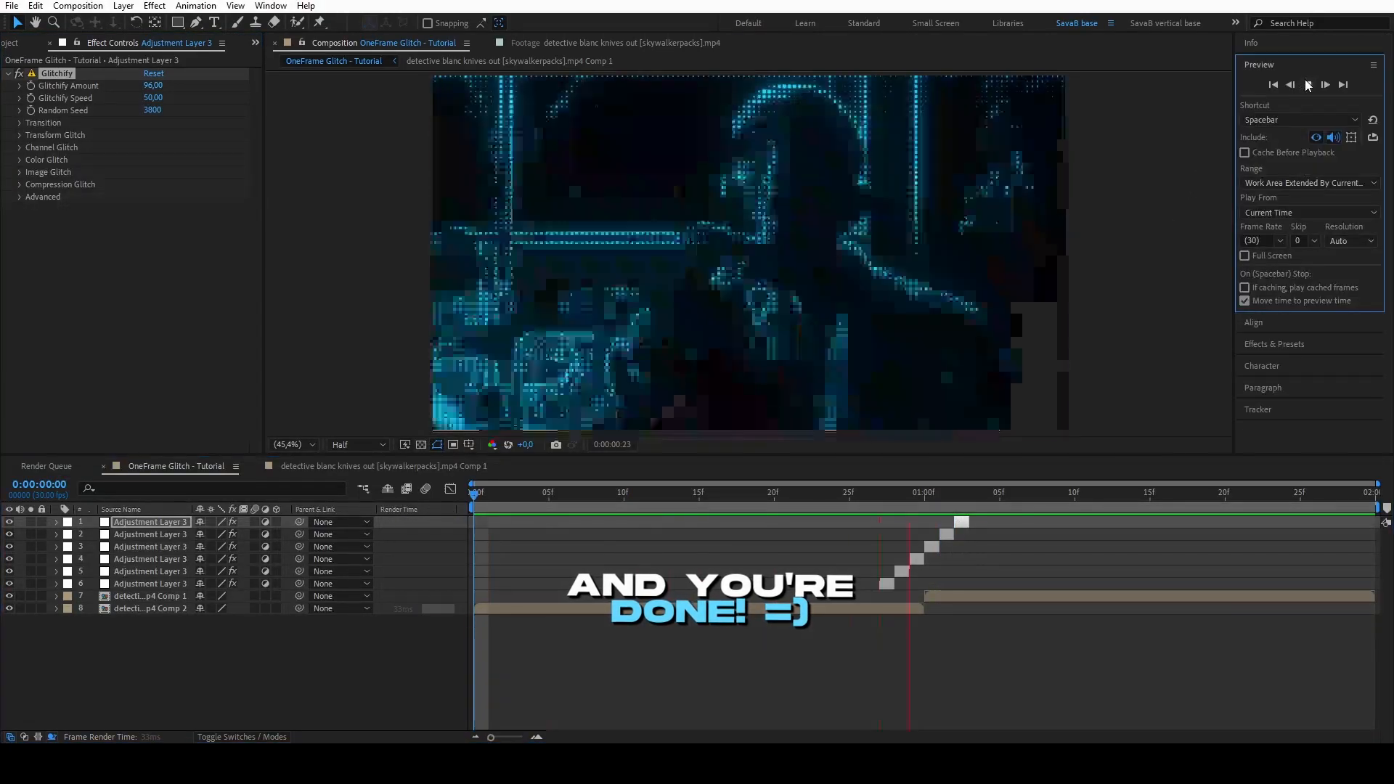